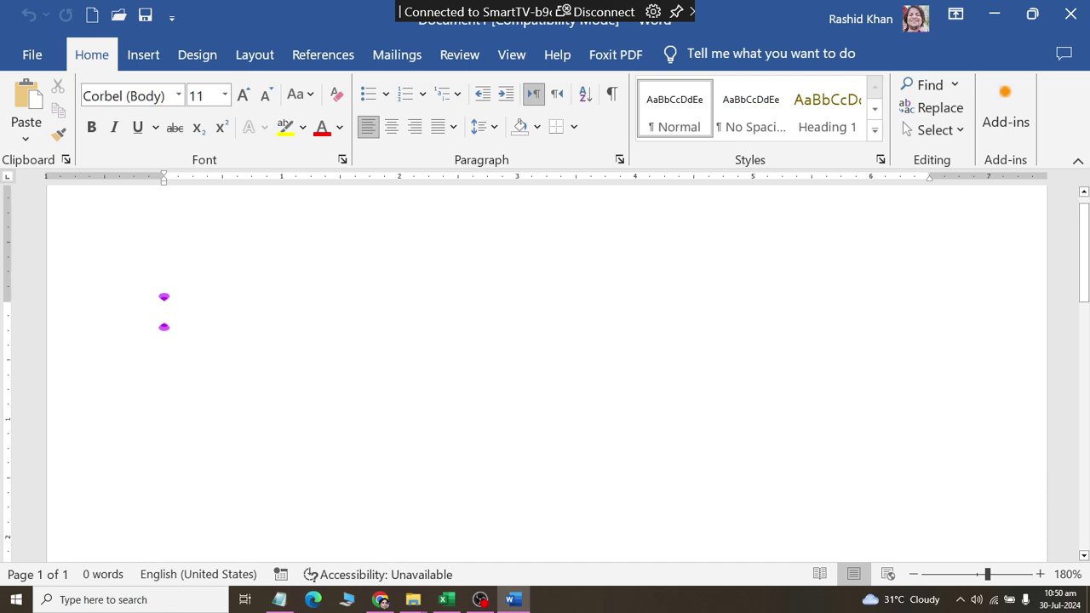
# Insert two sample paragraphs with =rand(2) and select the first paragraph.
pyautogui.write('=rand(')
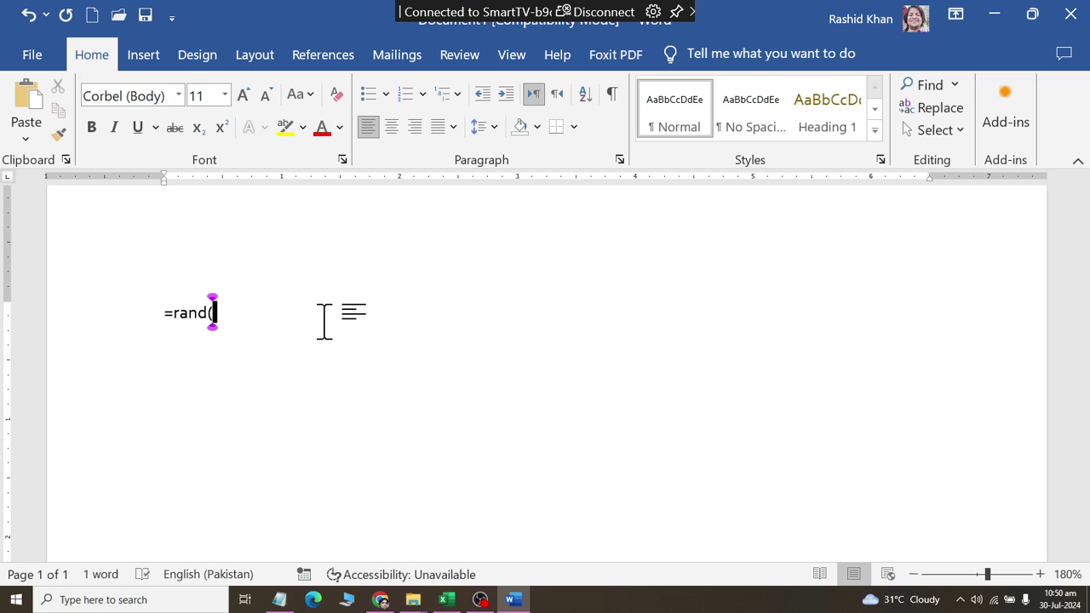
pyautogui.write('2)')
pyautogui.press('Return')
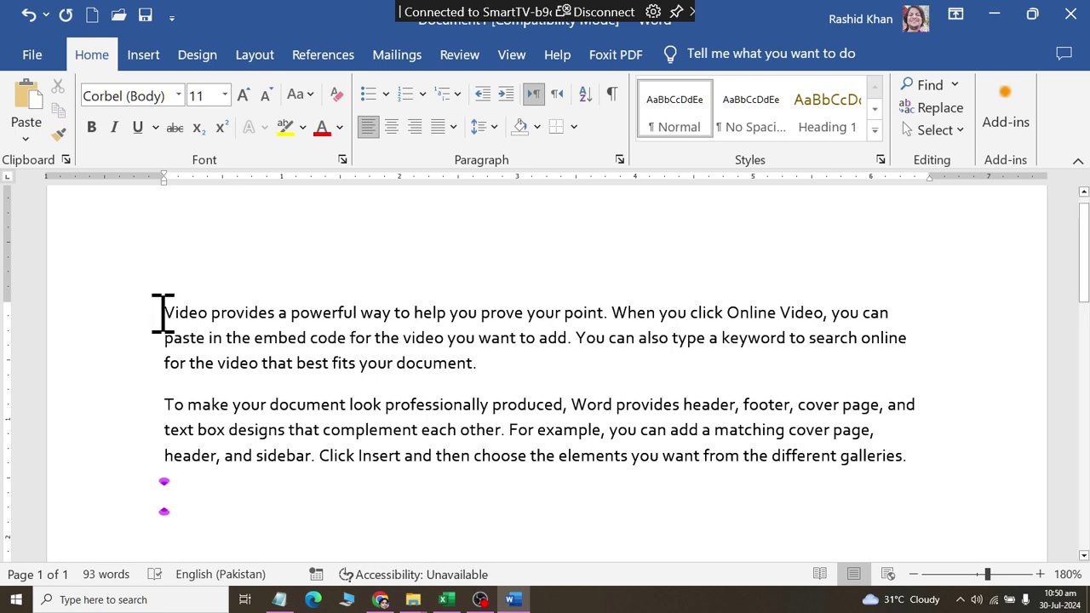
pyautogui.moveTo(175, 314); pyautogui.dragTo(501, 379)
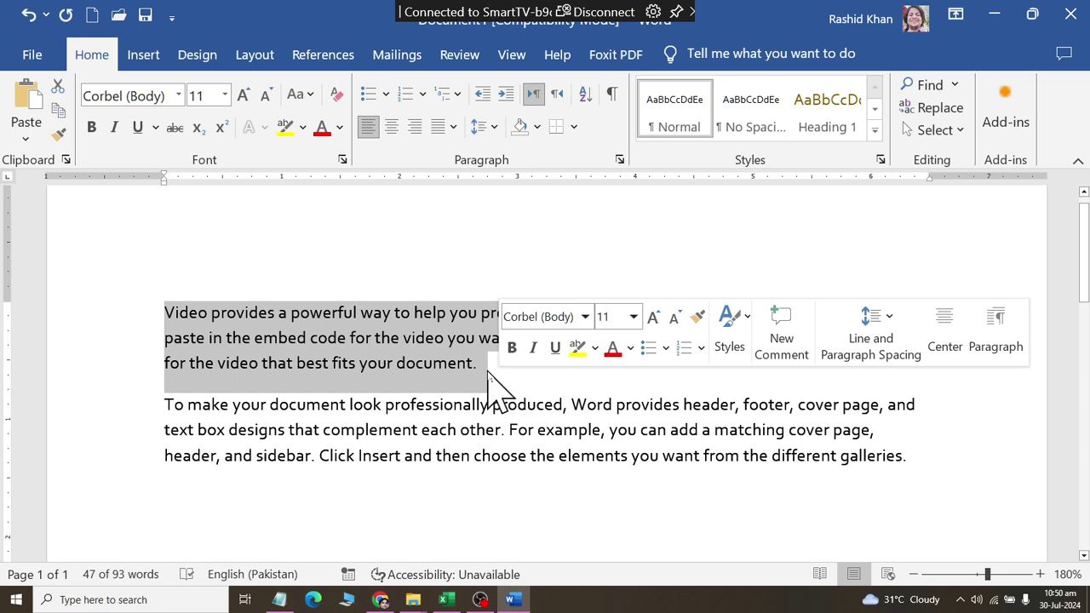
# Try lowercase, UPPERCASE and Capitalize Each Word on the first paragraph.
pyautogui.click(302, 97)
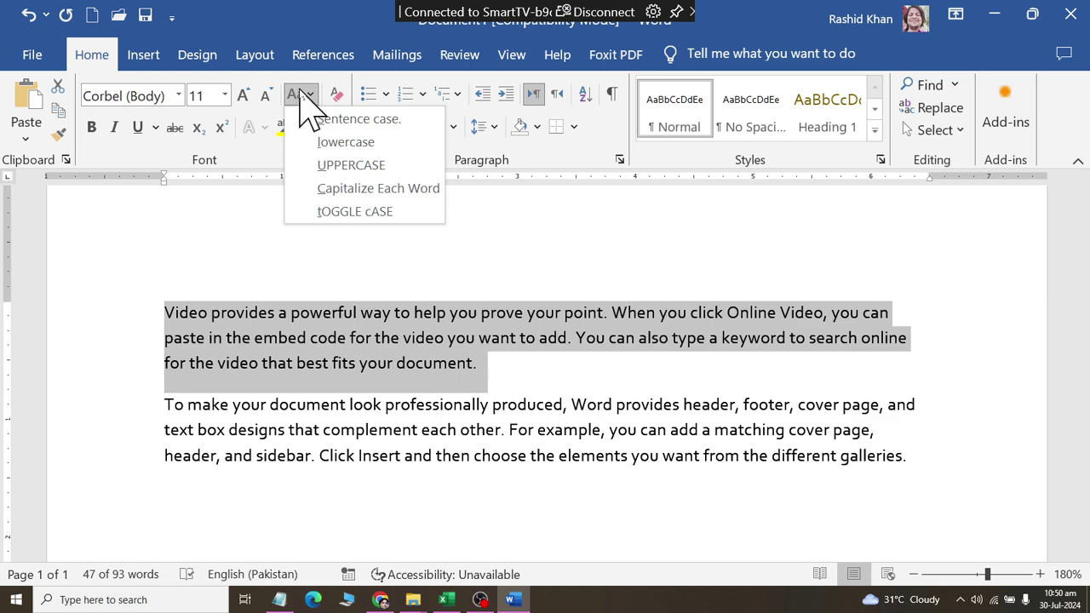
pyautogui.click(317, 141)
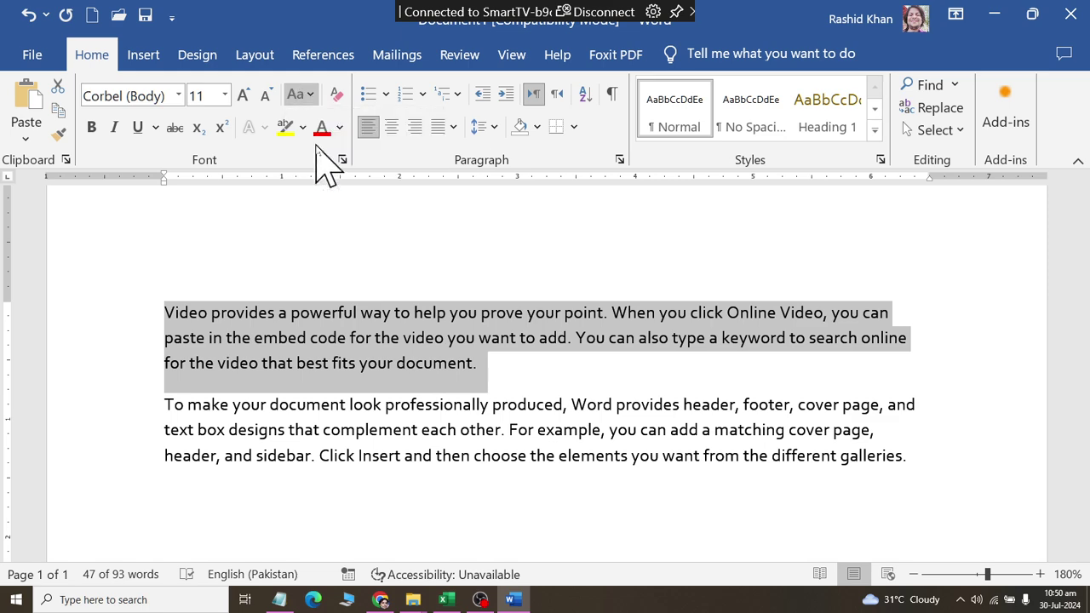
pyautogui.keyDown('ctrl'); pyautogui.scroll(4, 358, 263); pyautogui.keyUp('ctrl')
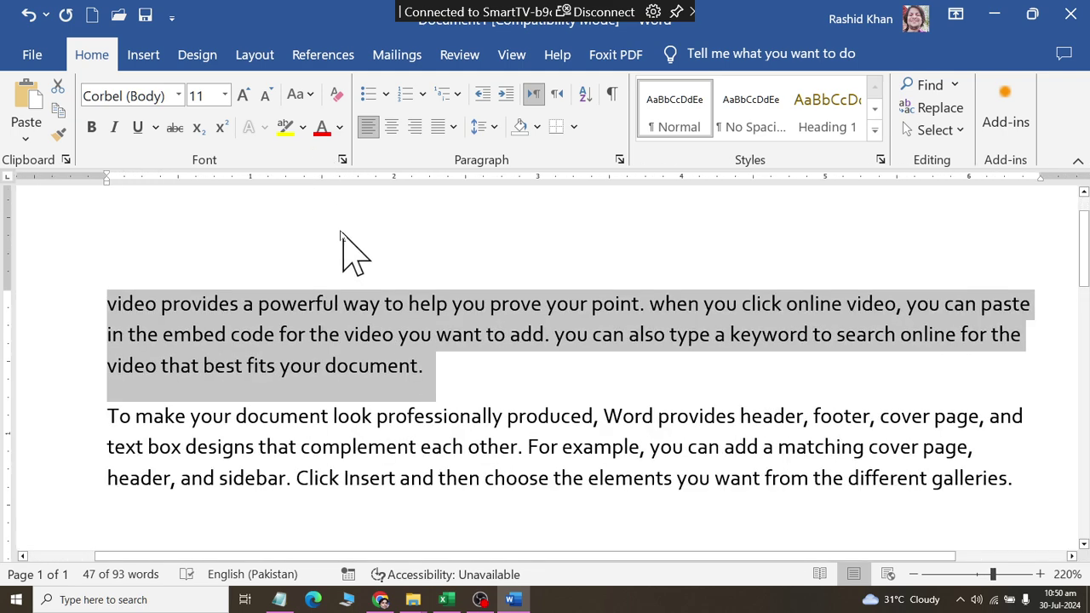
pyautogui.click(300, 94)
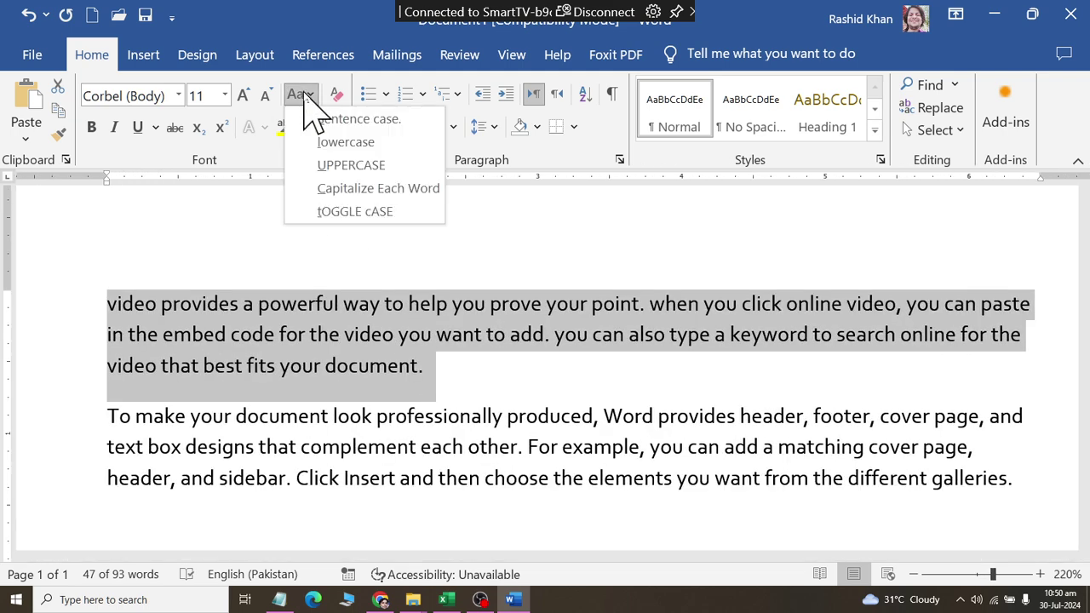
pyautogui.click(315, 167)
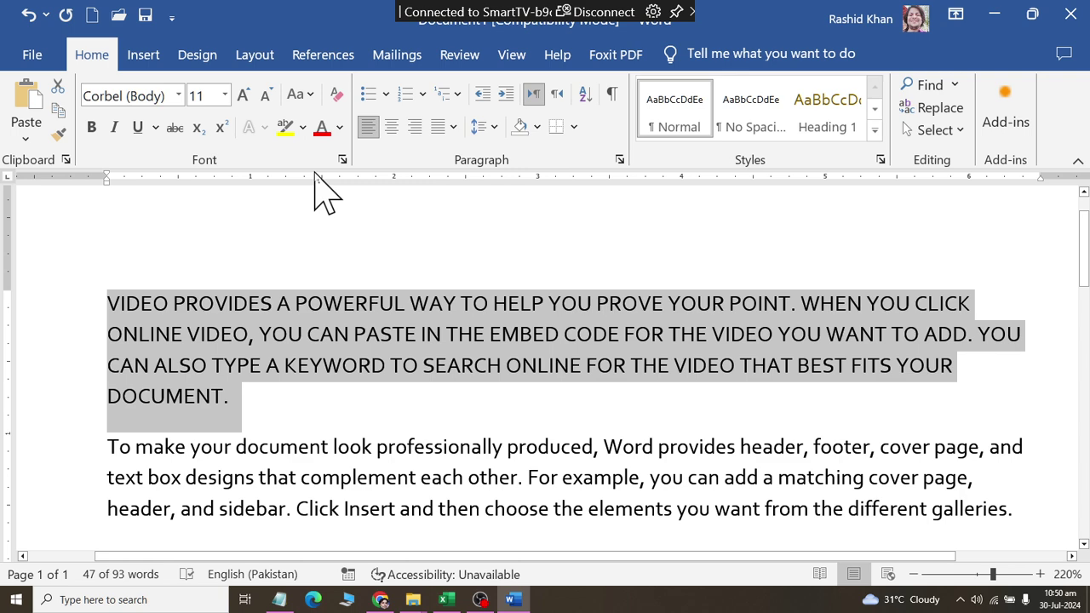
pyautogui.click(300, 95)
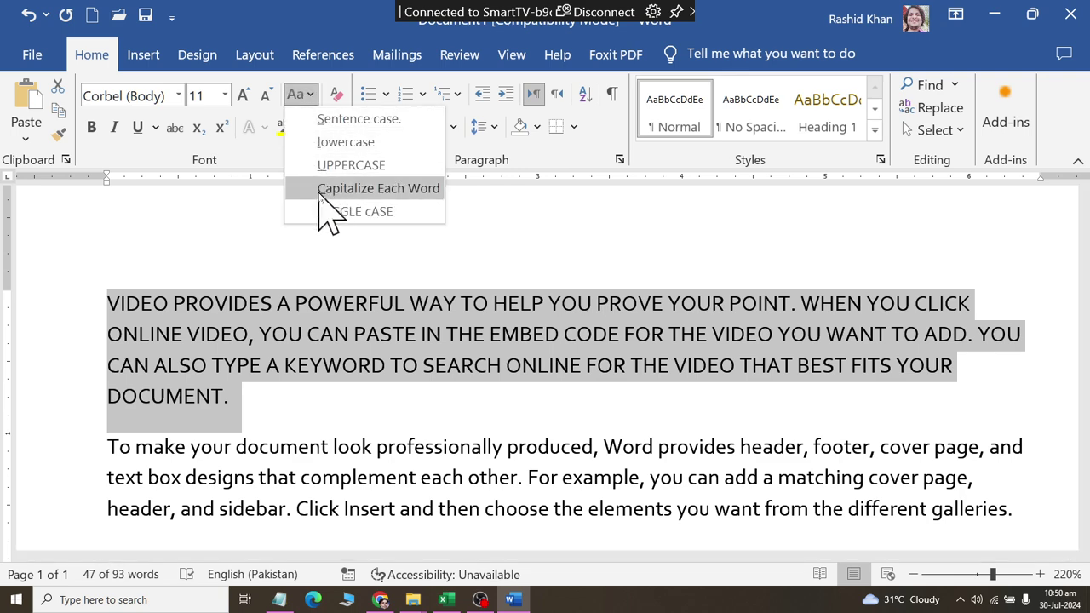
pyautogui.click(322, 189)
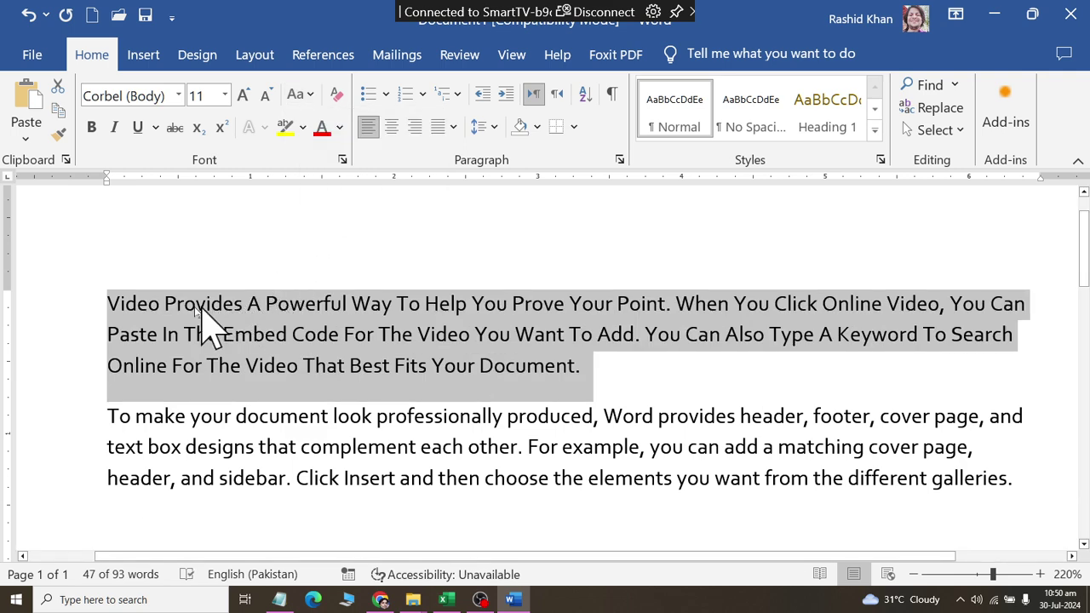
# Try tOGGLE cASE and Sentence case, settle on Capitalize Each Word, then select the second paragraph.
pyautogui.click(298, 95)
pyautogui.click(308, 211)
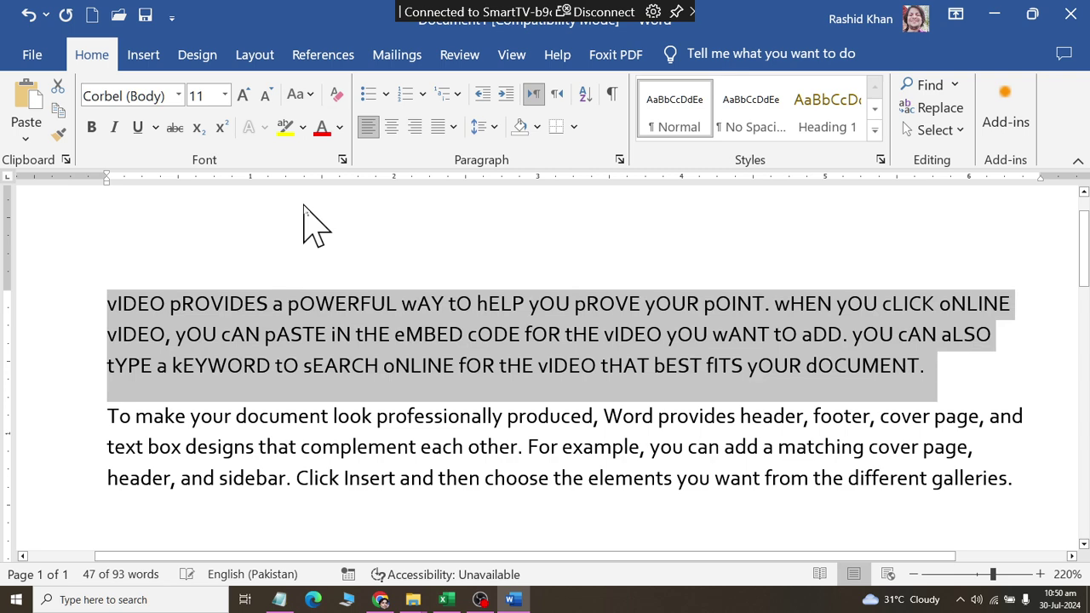
pyautogui.click(298, 95)
pyautogui.click(313, 124)
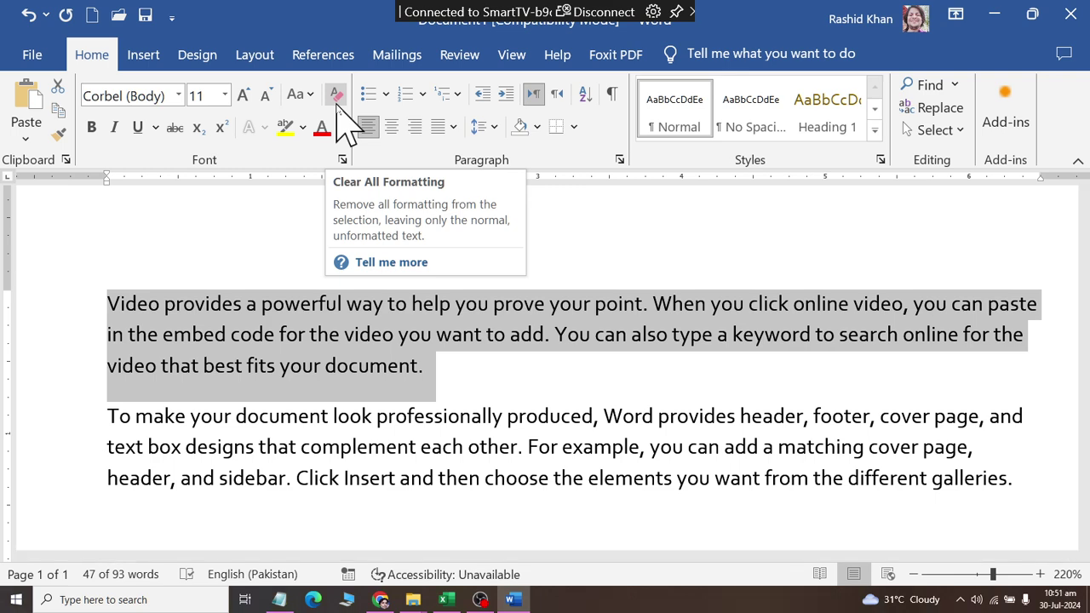
pyautogui.click(301, 97)
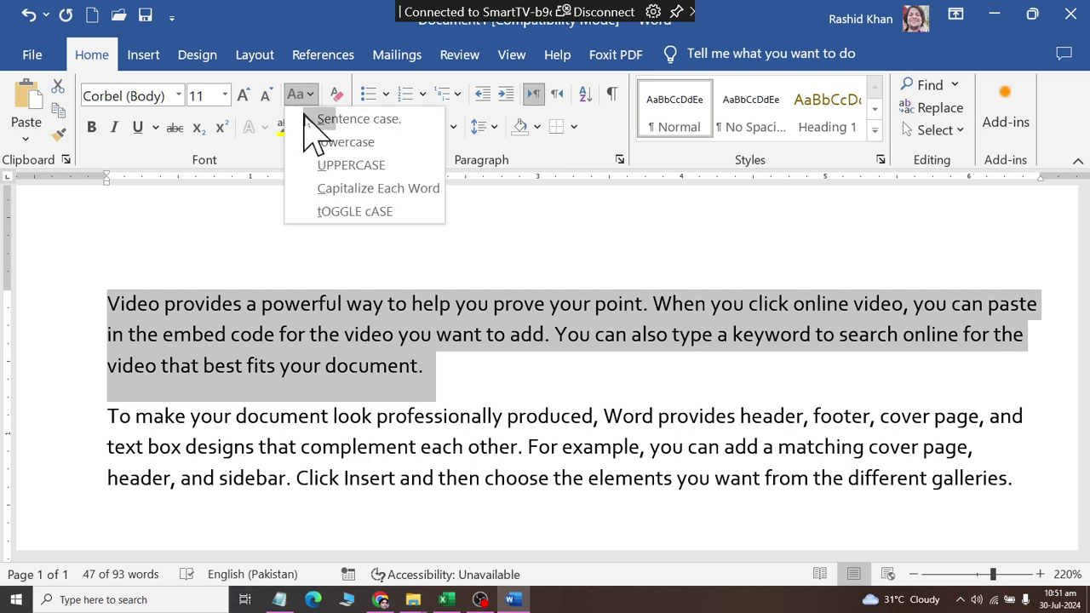
pyautogui.click(325, 192)
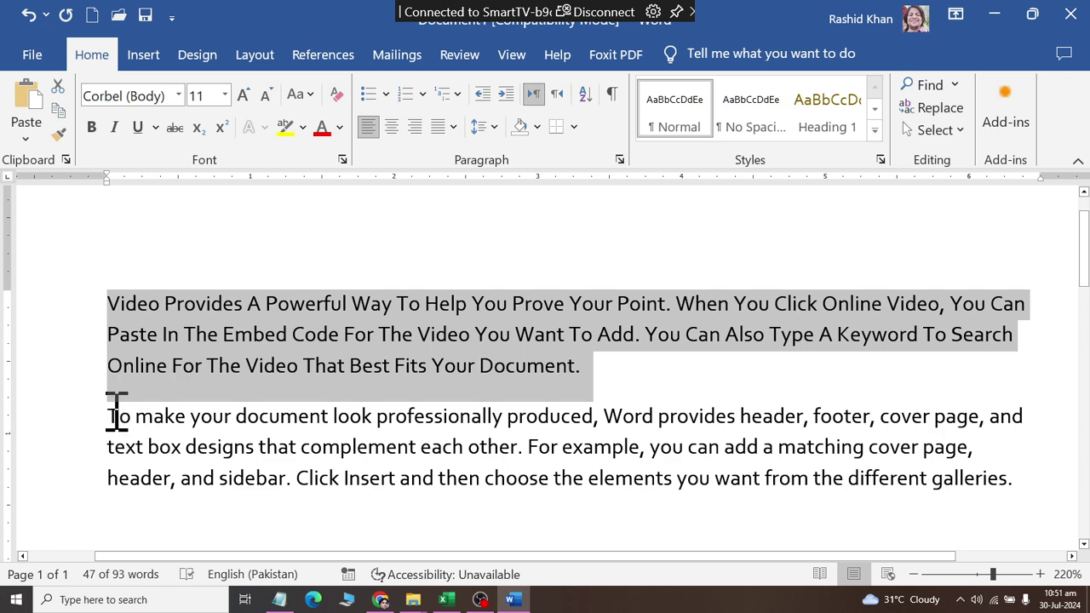
pyautogui.moveTo(117, 416); pyautogui.dragTo(1031, 484)
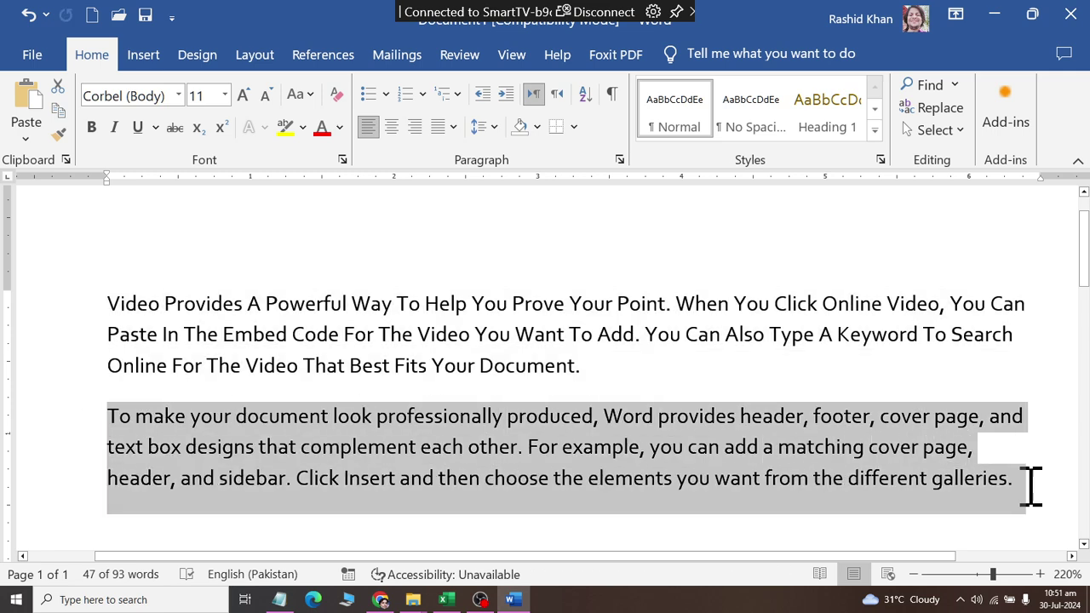
# Shrink and grow the second paragraph's font, leaving it at 12 pt.
pyautogui.click(311, 95)
pyautogui.click(307, 122)
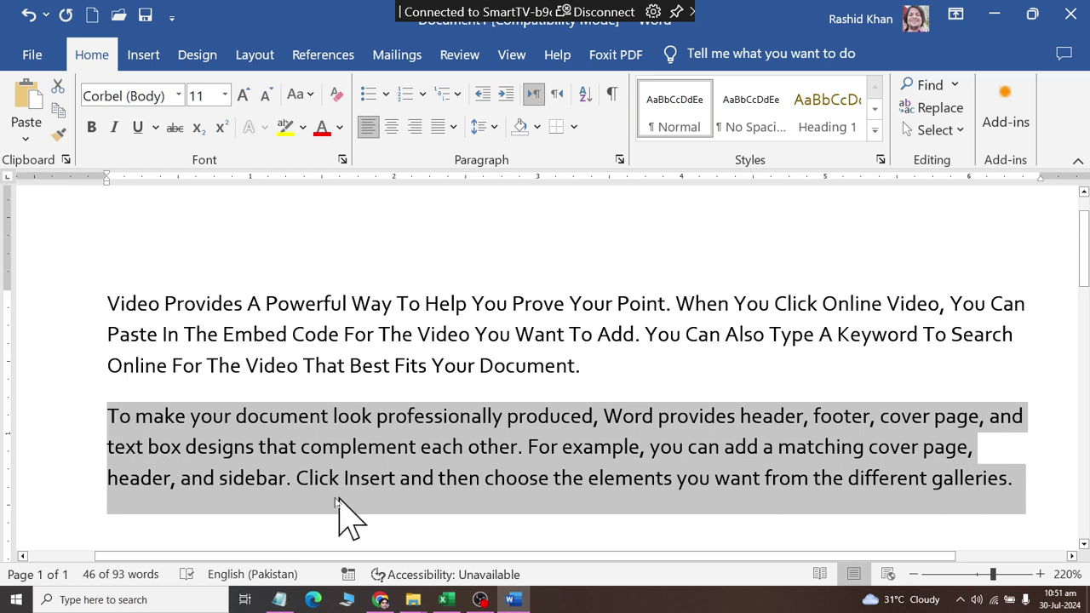
pyautogui.click(265, 95)
pyautogui.click(243, 96)
pyautogui.click(245, 96)
pyautogui.click(244, 95)
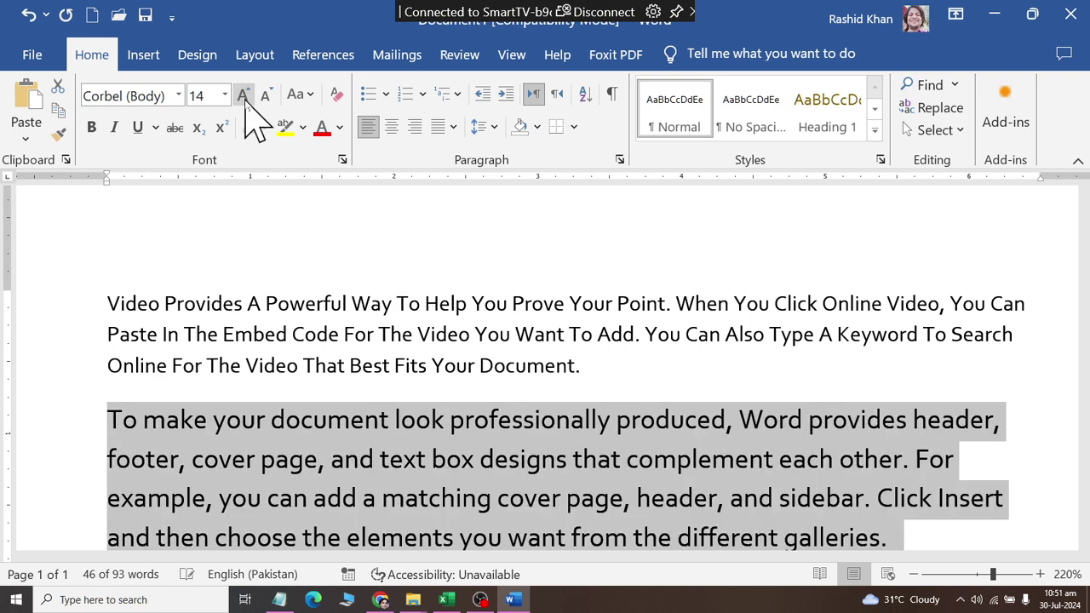
pyautogui.click(265, 96)
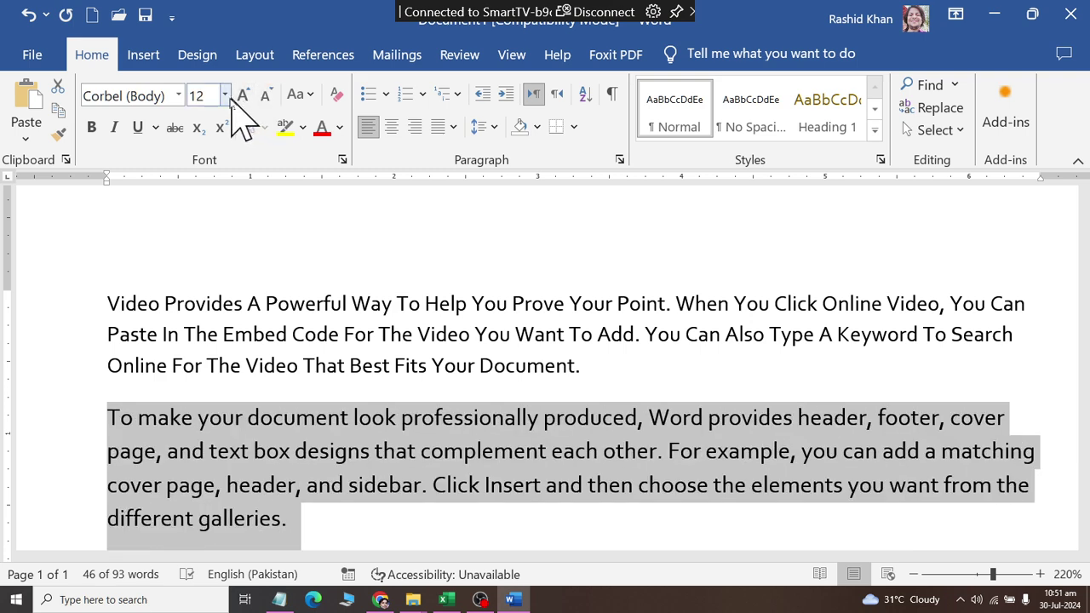
pyautogui.click(225, 95)
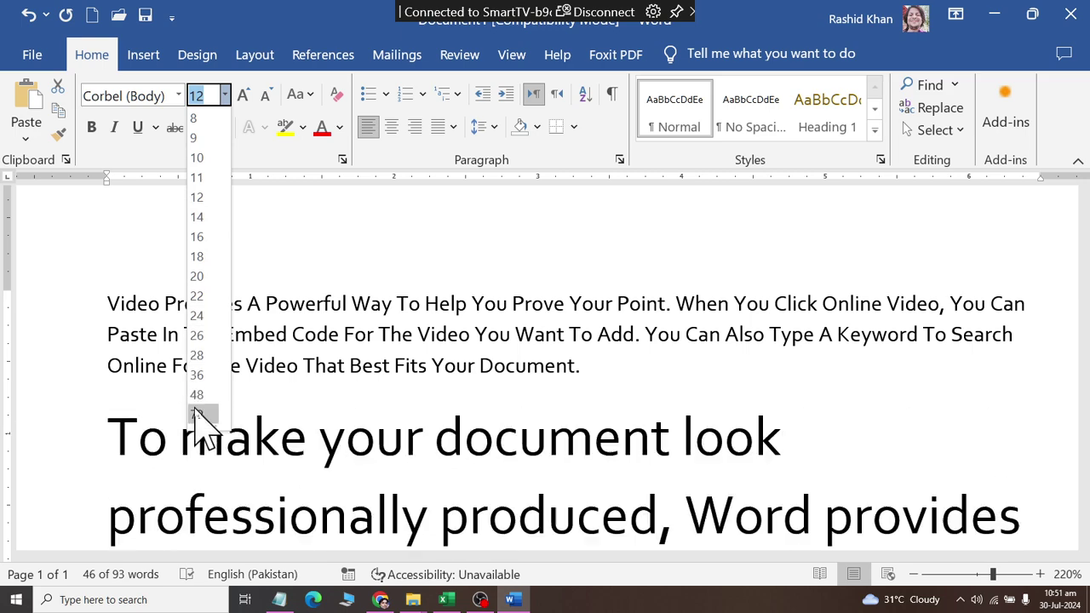
pyautogui.press('Escape')
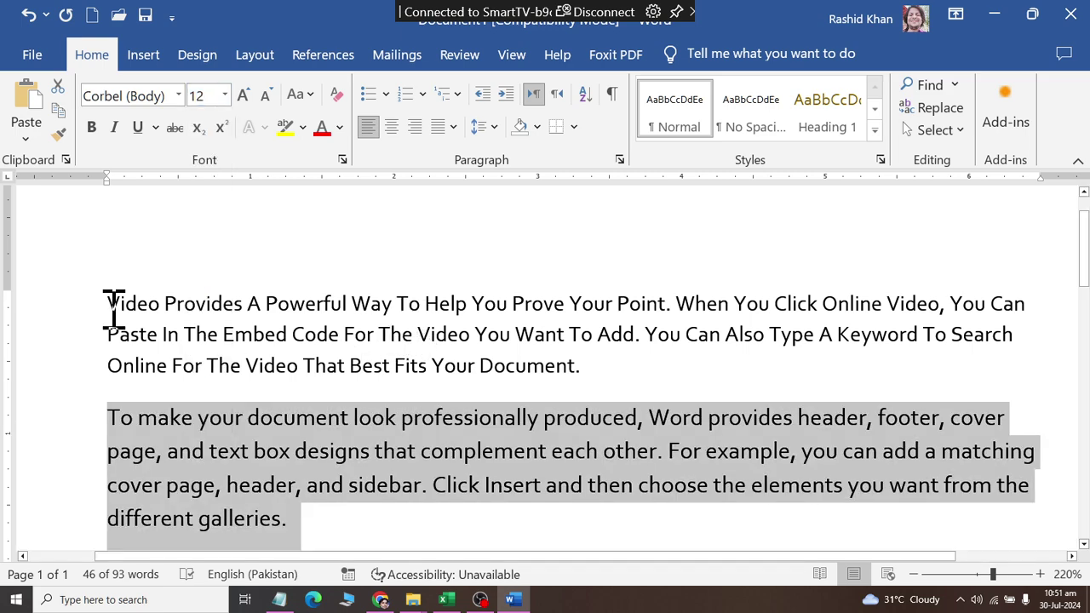
# Select the first paragraph and try font sizes 72 and 100 pt.
pyautogui.moveTo(107, 304); pyautogui.dragTo(629, 387)
pyautogui.click(225, 96)
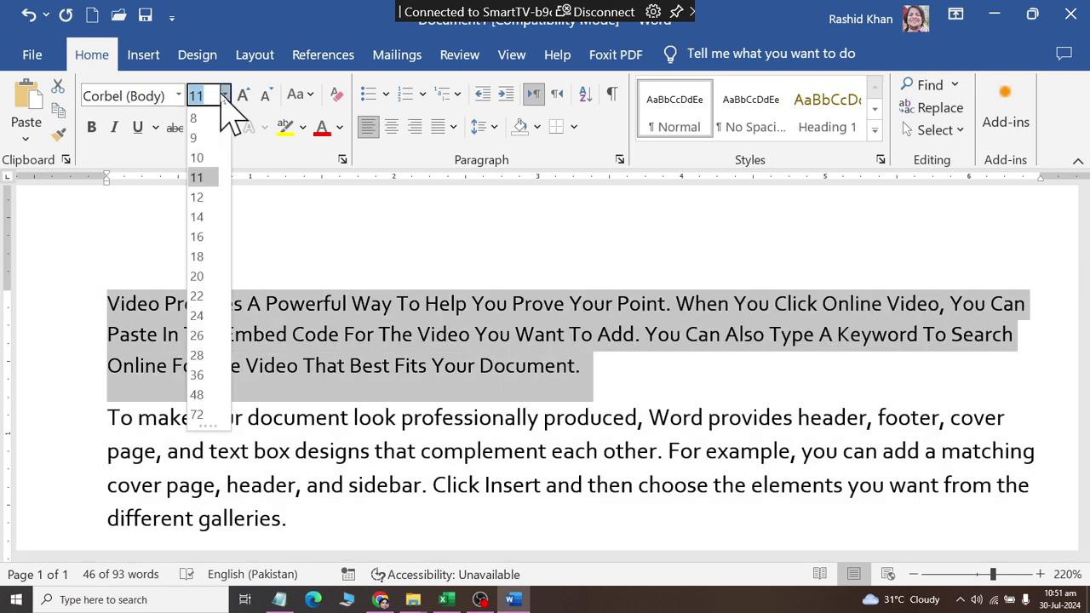
pyautogui.click(198, 415)
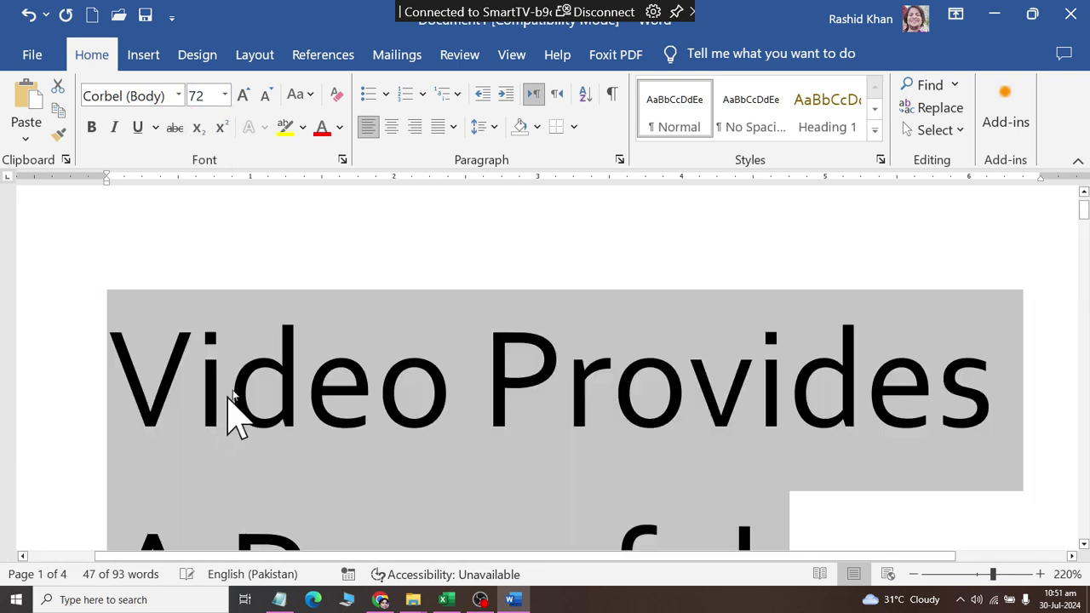
pyautogui.scroll(-3, 255, 383)
pyautogui.scroll(2, 247, 256)
pyautogui.click(211, 95)
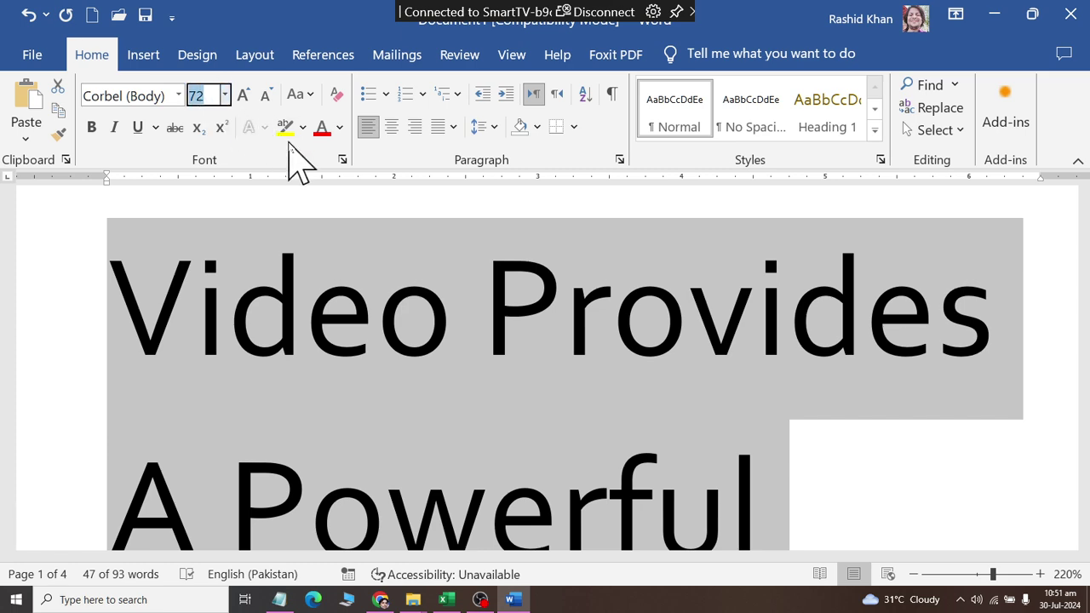
pyautogui.write('100')
pyautogui.press('Return')
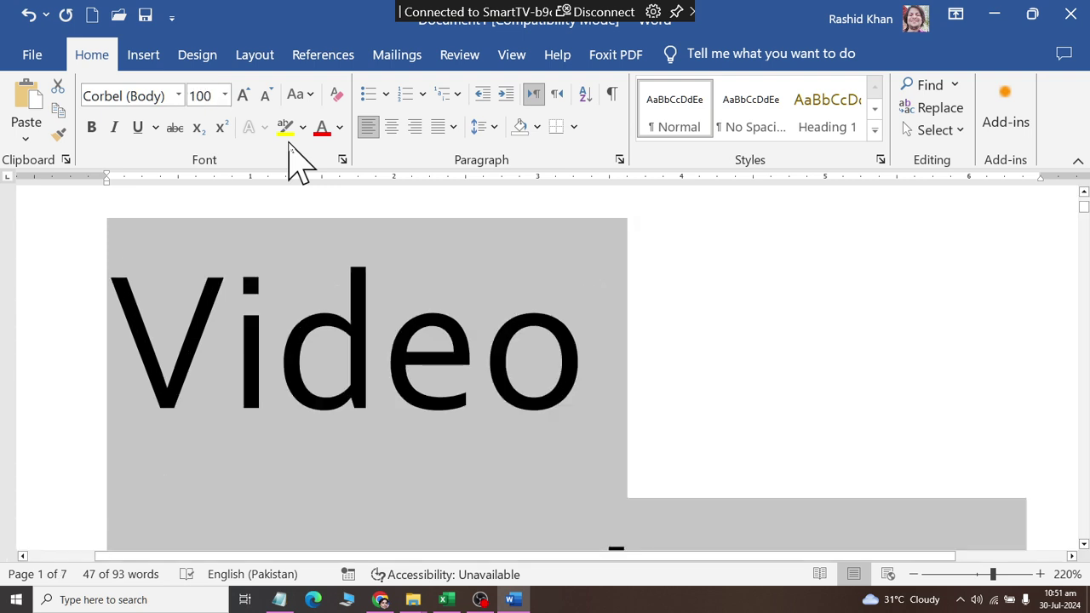
# Try 200 pt, then set the first paragraph to 14 pt.
pyautogui.click(206, 91)
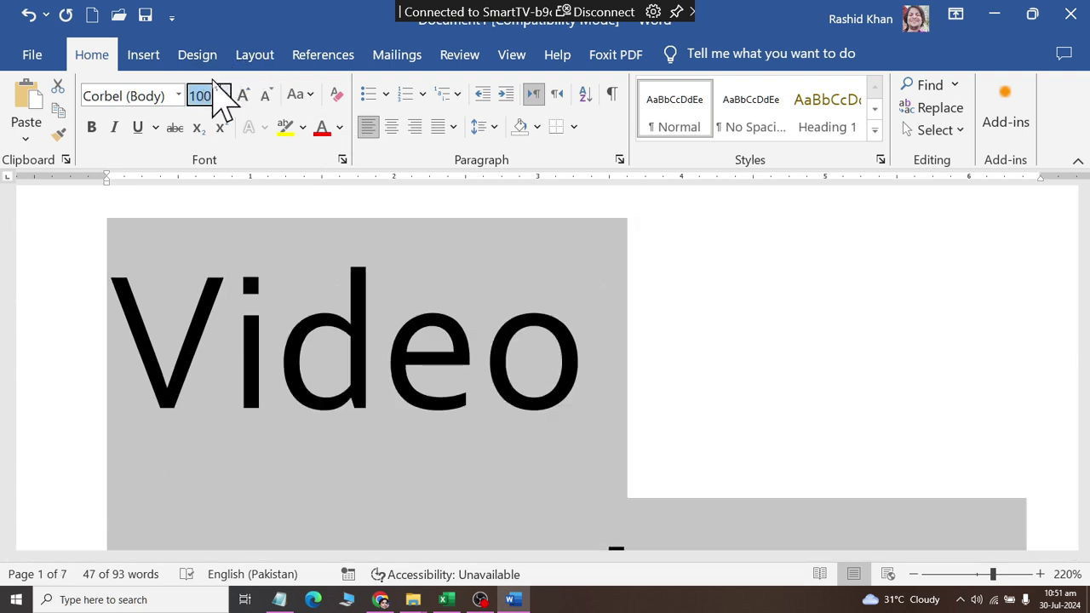
pyautogui.write('200')
pyautogui.press('Return')
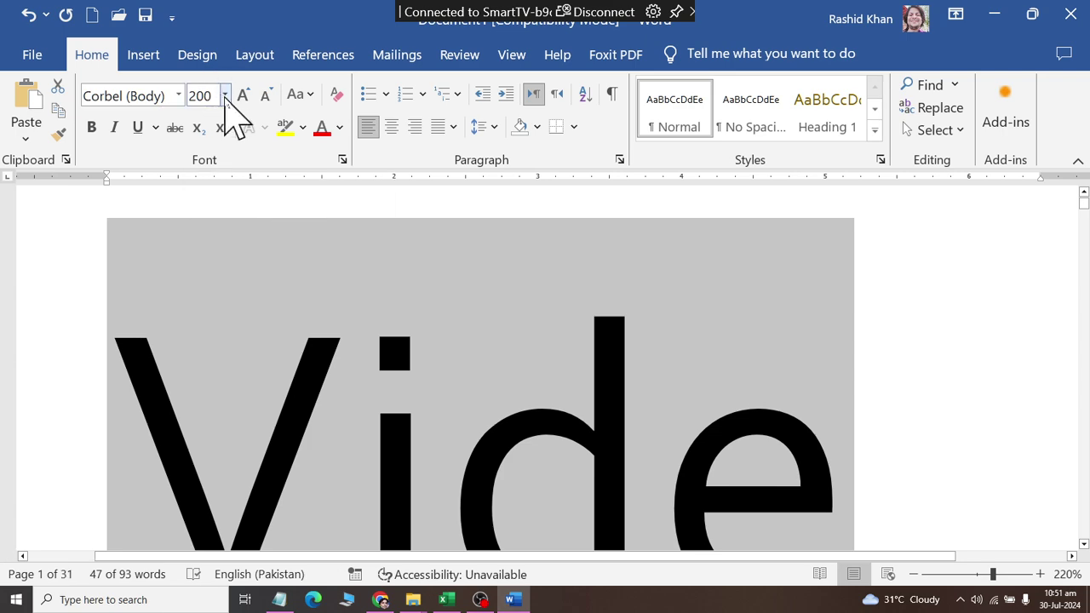
pyautogui.click(225, 95)
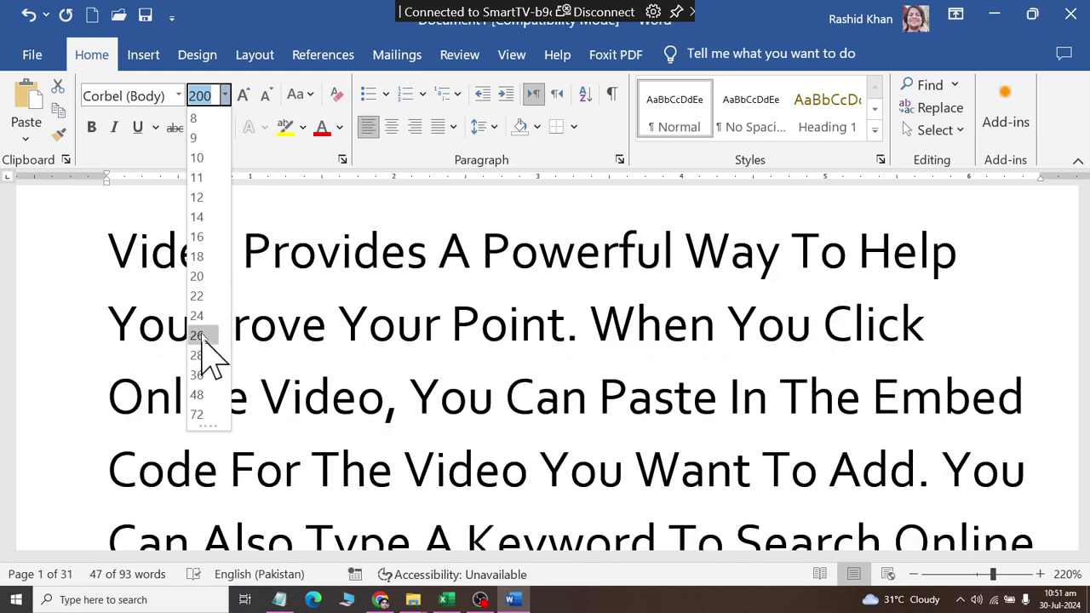
pyautogui.click(198, 218)
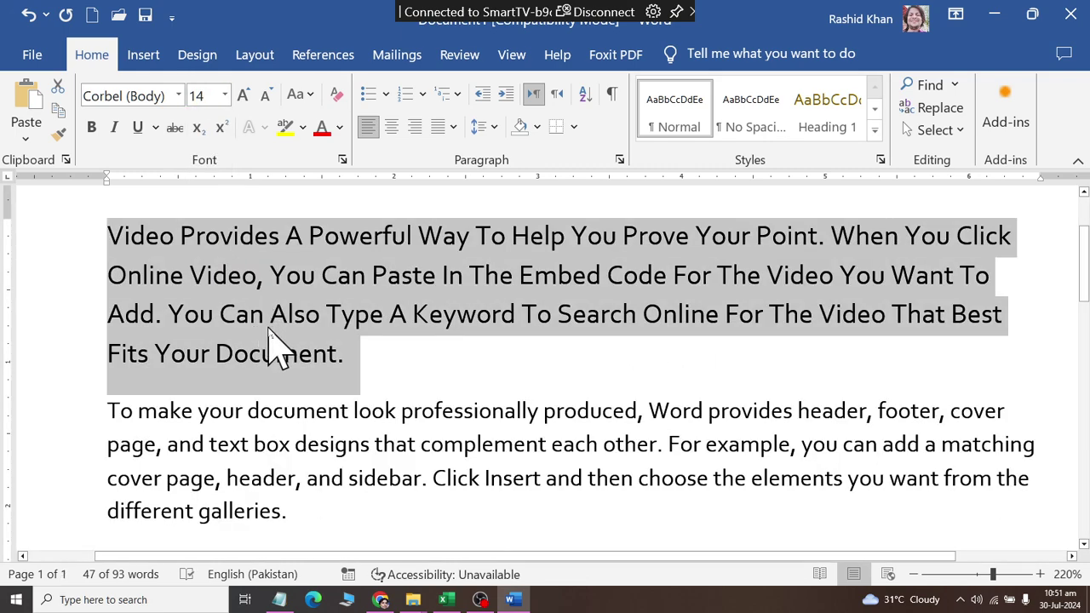
pyautogui.click(269, 336)
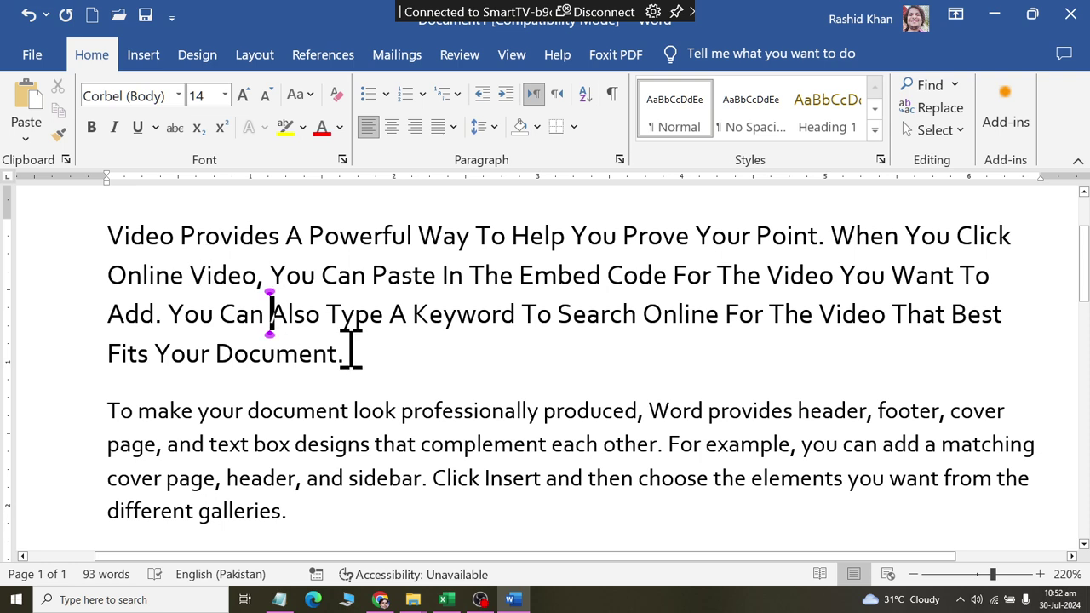
# Select the first paragraph and try Arial, Adobe Fan Heiti Std B, then Adobe Fangsong Std R.
pyautogui.moveTo(349, 351); pyautogui.dragTo(106, 234)
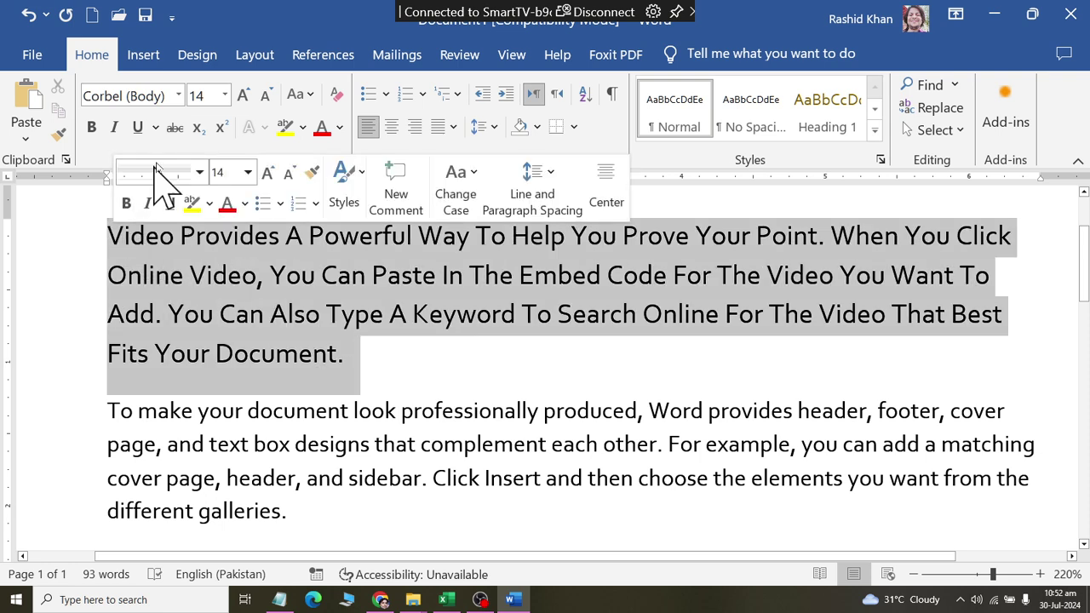
pyautogui.click(178, 95)
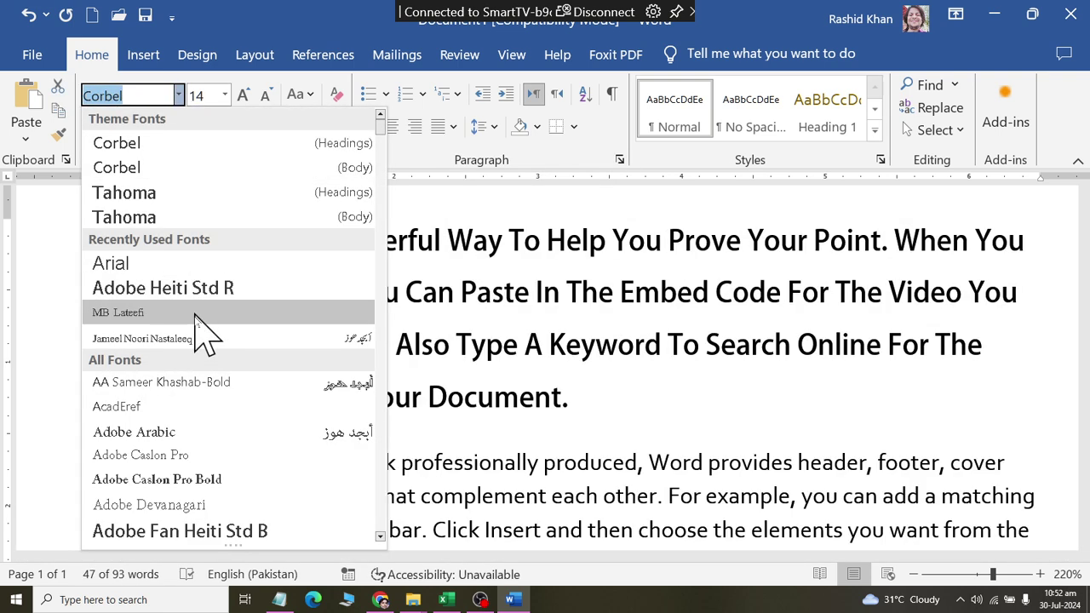
pyautogui.click(176, 266)
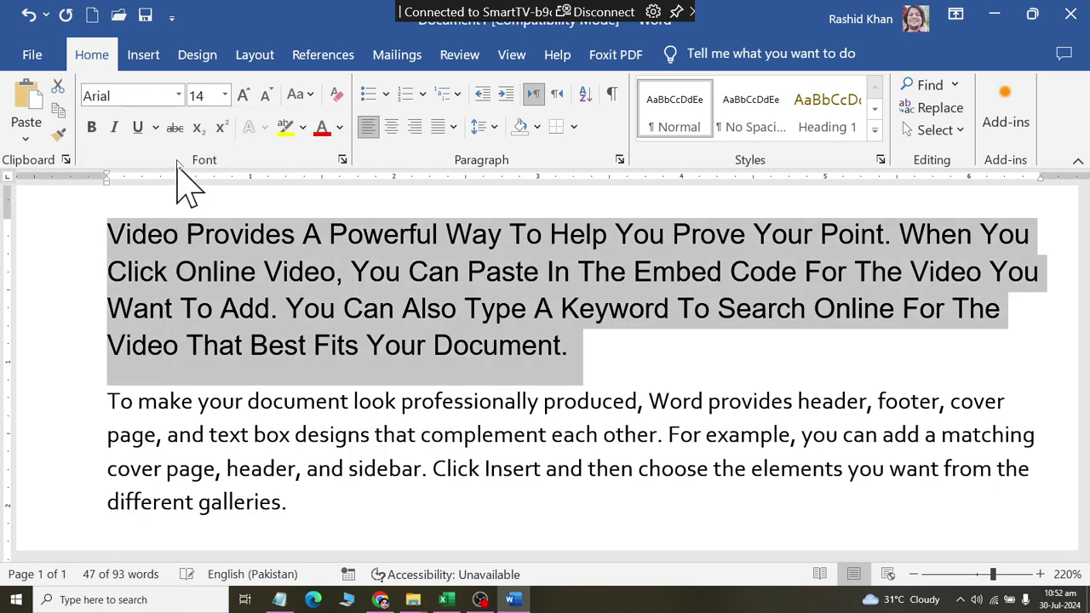
pyautogui.click(178, 95)
pyautogui.scroll(-2, 173, 305)
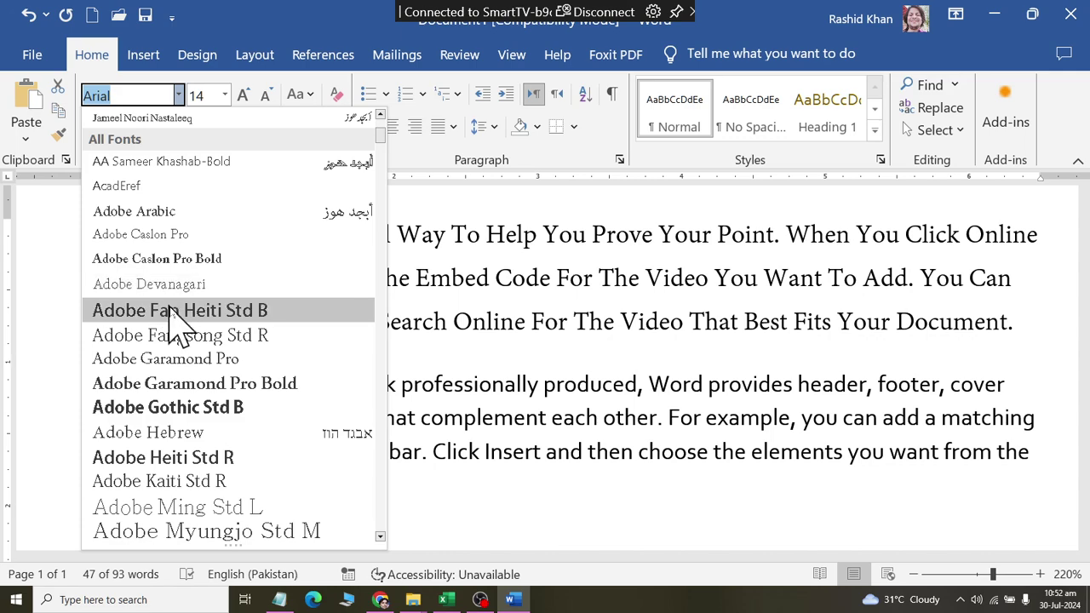
pyautogui.click(178, 309)
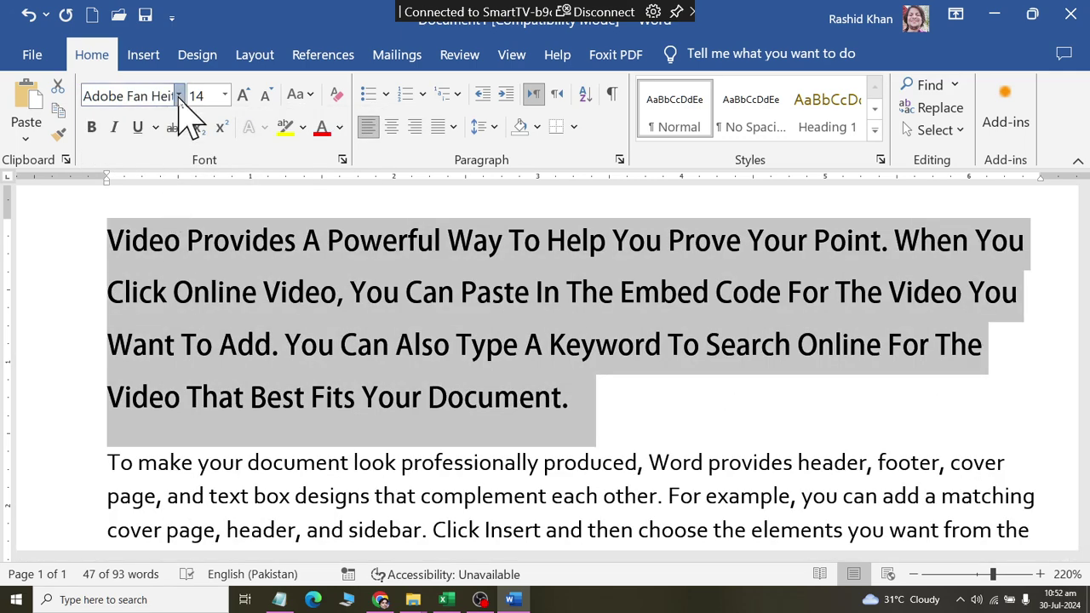
pyautogui.click(178, 96)
pyautogui.click(180, 376)
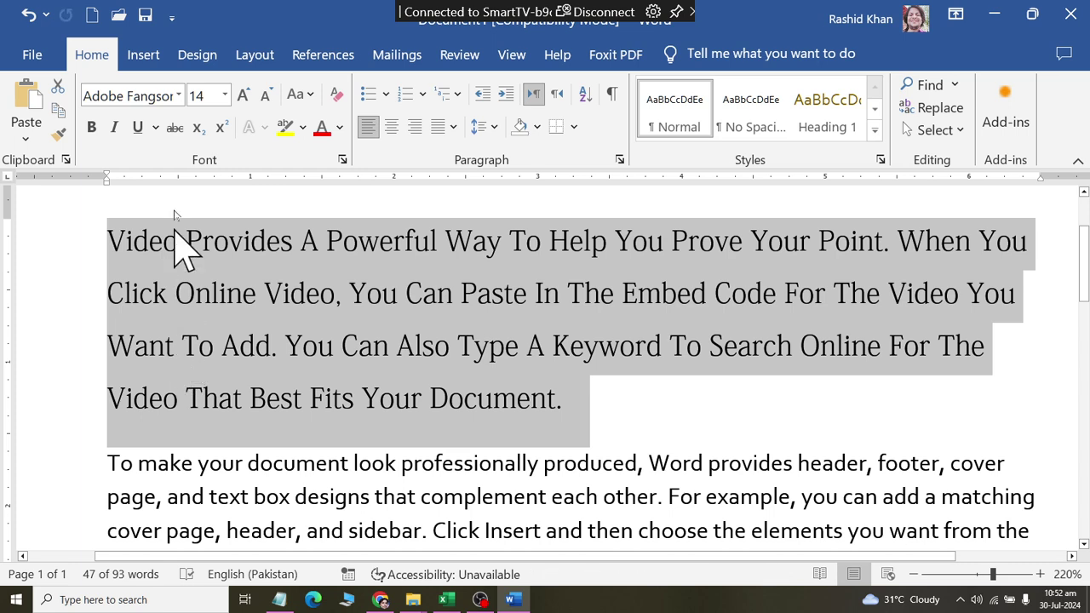
# Set the paragraph to 12 pt and place the cursor after 'galleries.'.
pyautogui.click(225, 96)
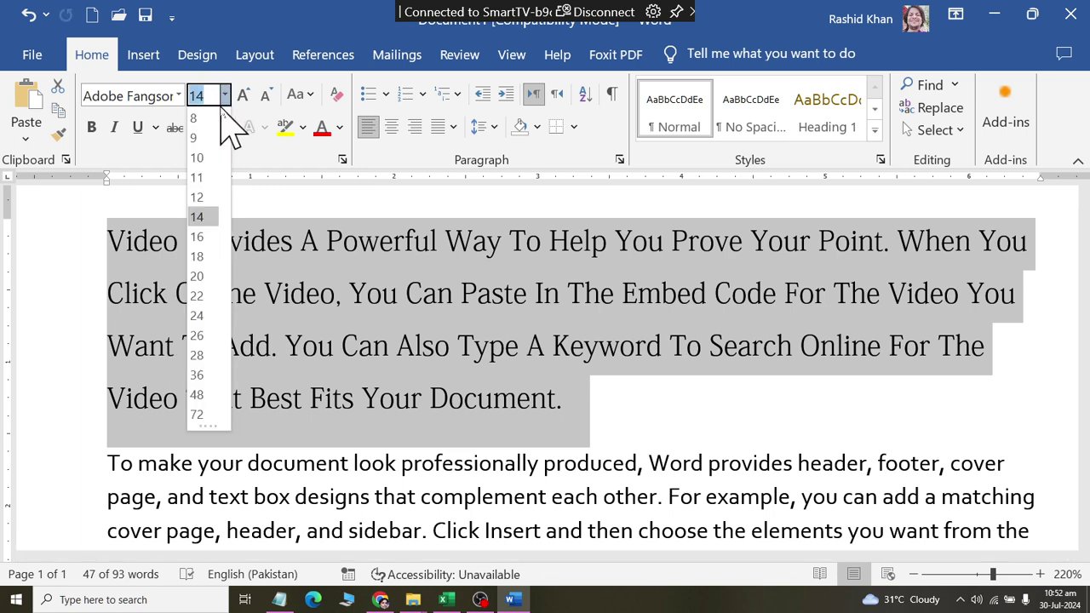
pyautogui.click(200, 199)
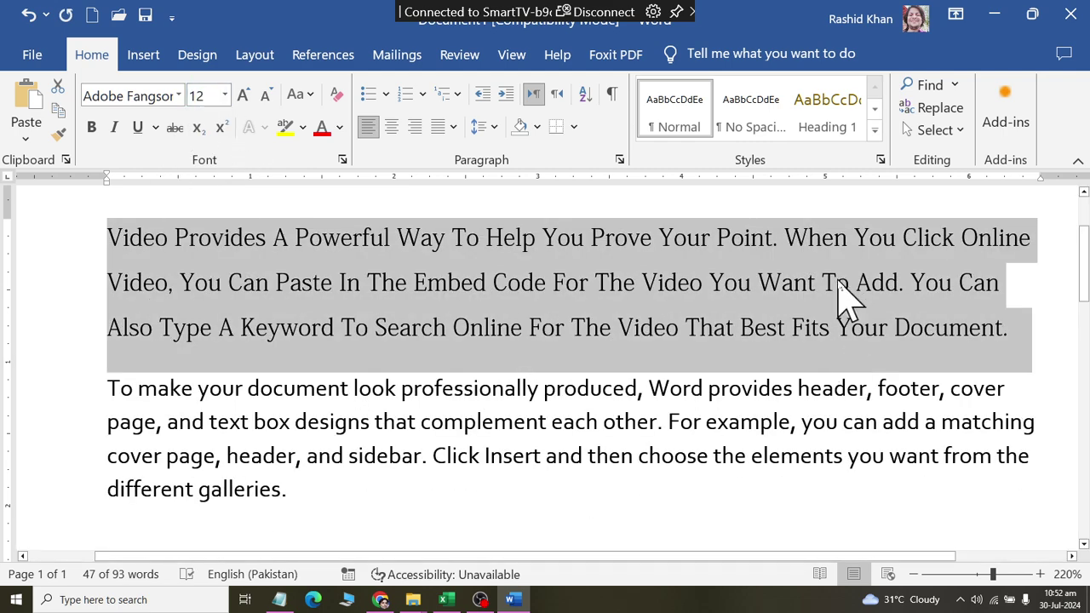
pyautogui.scroll(-1, 634, 400)
pyautogui.click(338, 365)
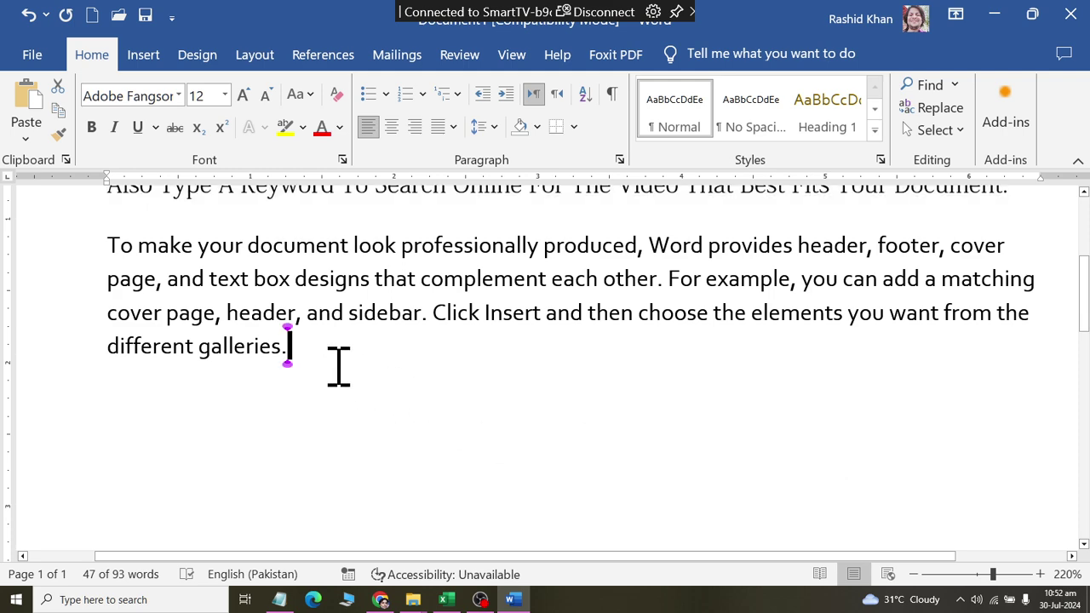
# Add a 'JUSTIFY ALIGNMENT' heading and a 'Microsoft Word' line below the sample text.
pyautogui.press('Return')
pyautogui.press('Return')
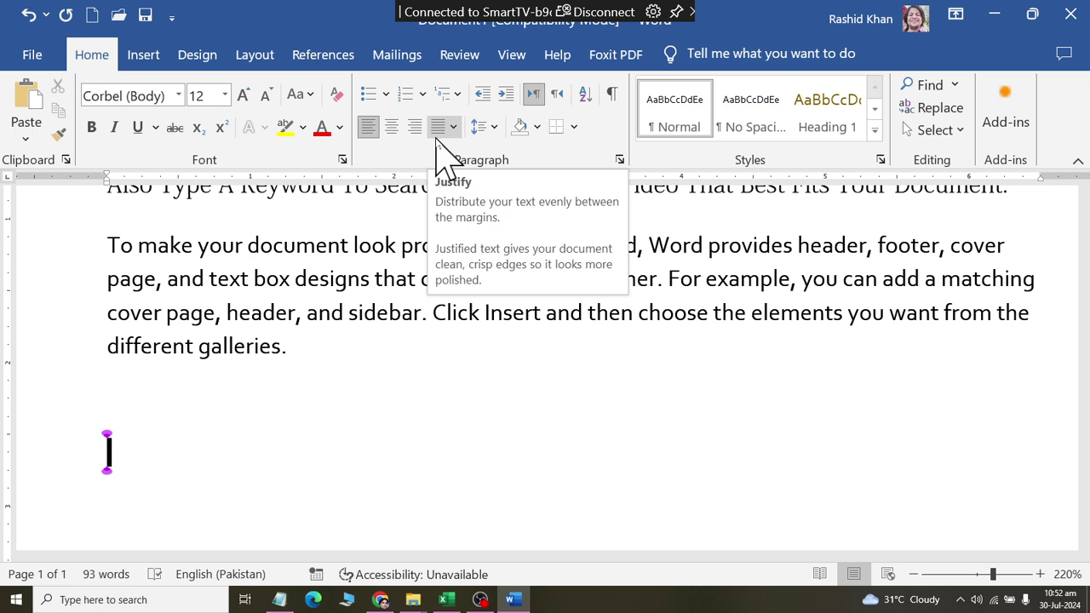
pyautogui.write('JUSTI')
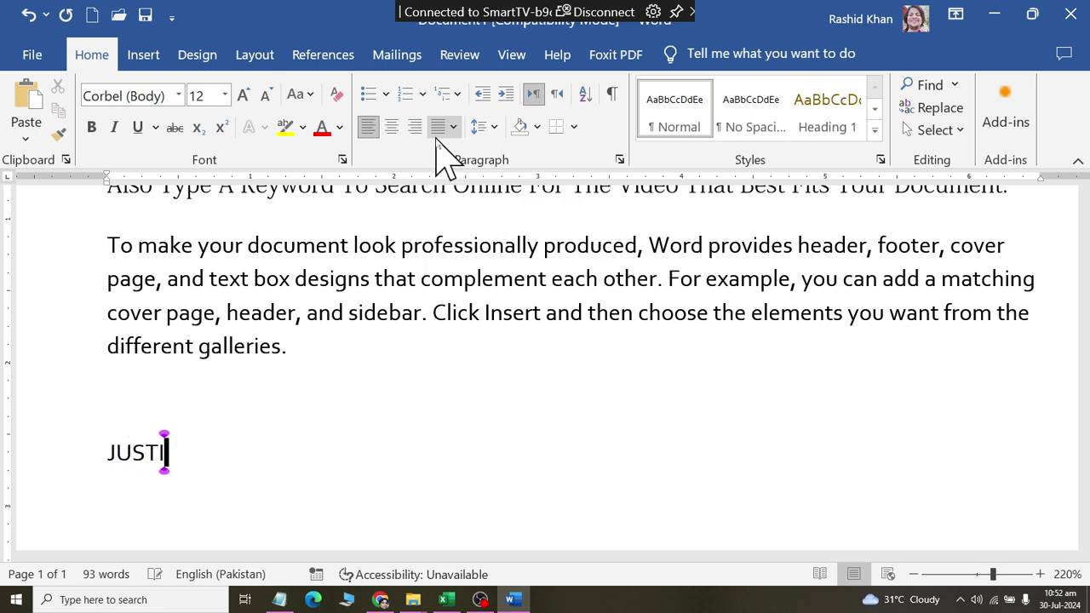
pyautogui.write('FY ALIGN MENT')
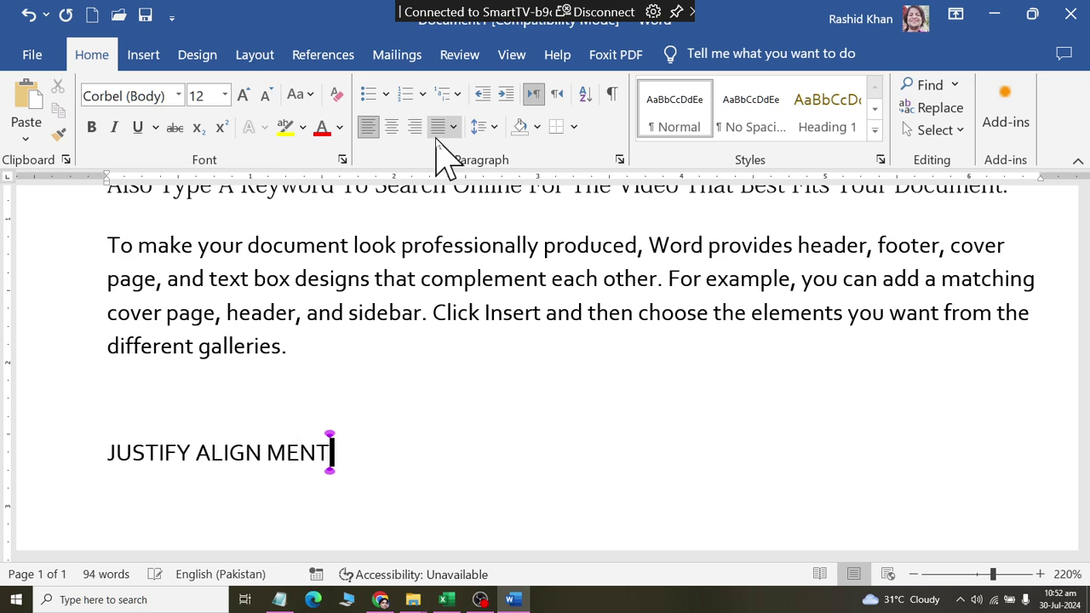
pyautogui.press('BackSpace')
pyautogui.press('BackSpace')
pyautogui.press('BackSpace')
pyautogui.press('BackSpace')
pyautogui.press('BackSpace')
pyautogui.write('MENT')
pyautogui.press('Return')
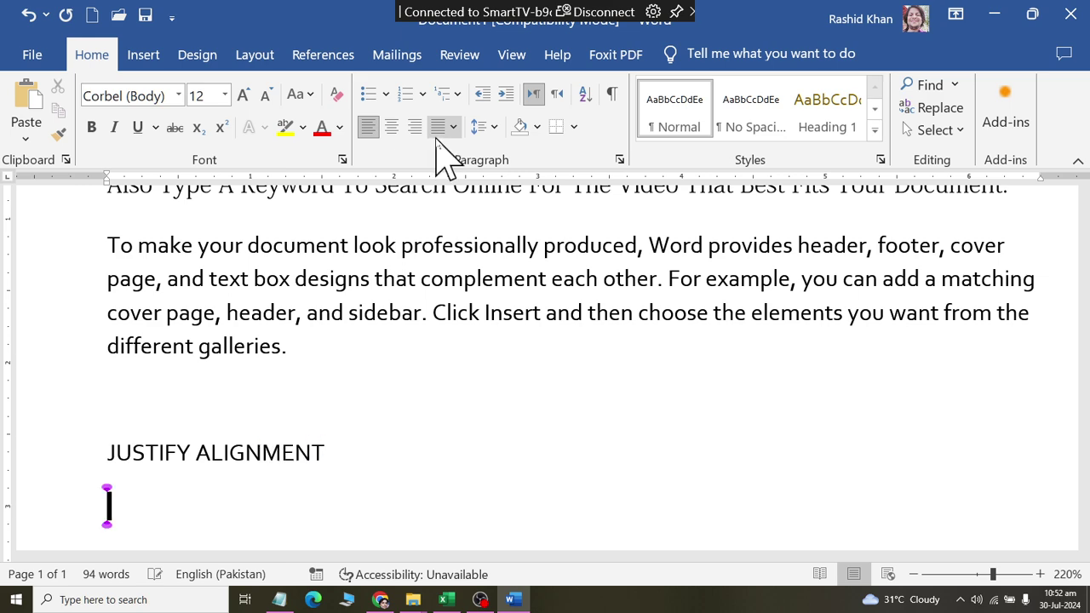
pyautogui.press('capslock')
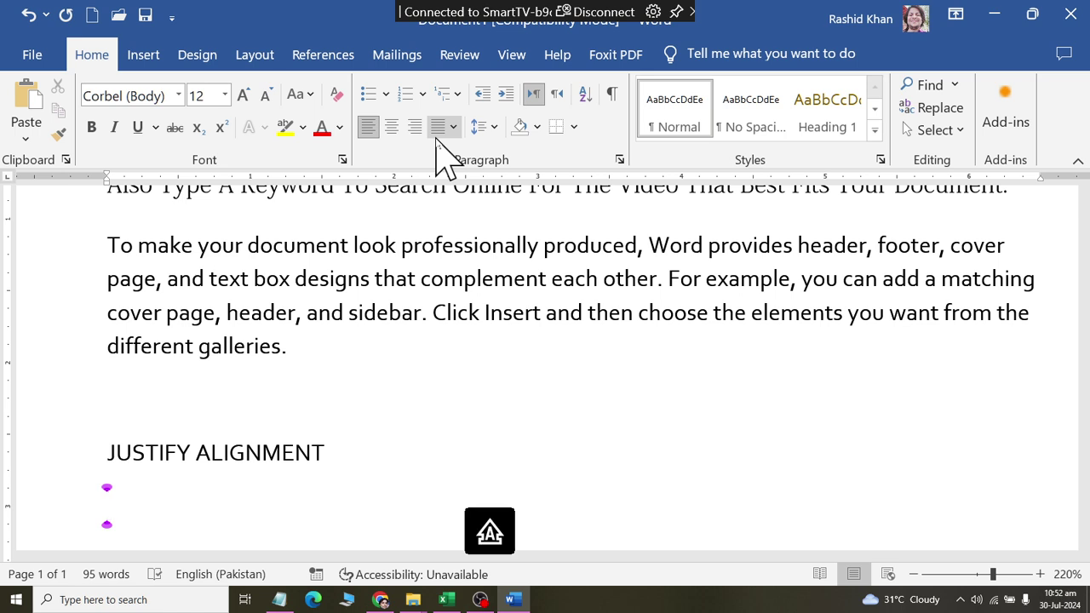
pyautogui.write('Microsoft ')
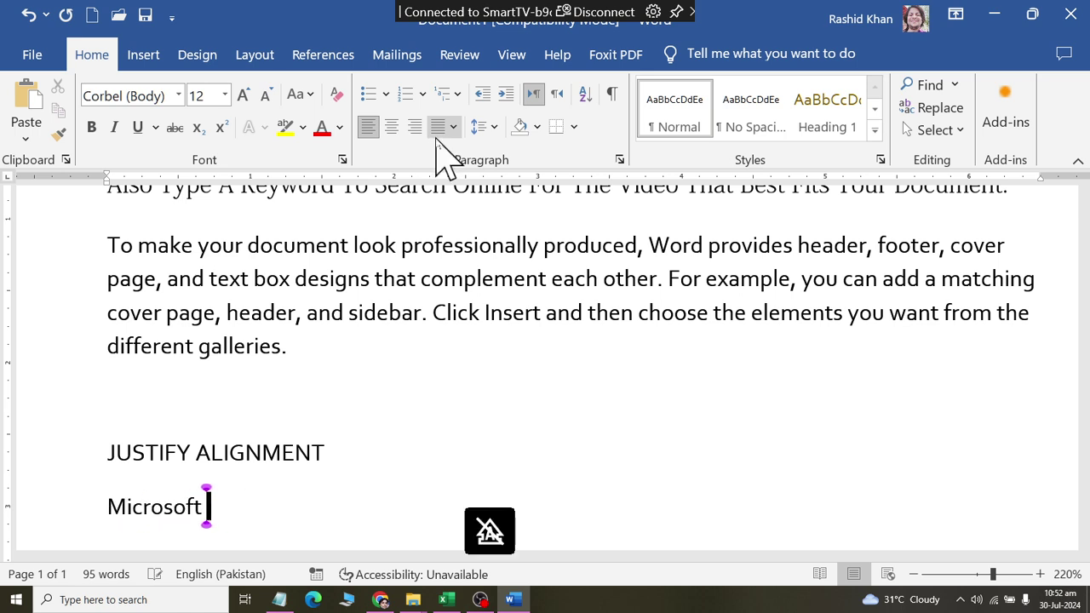
pyautogui.write('Word')
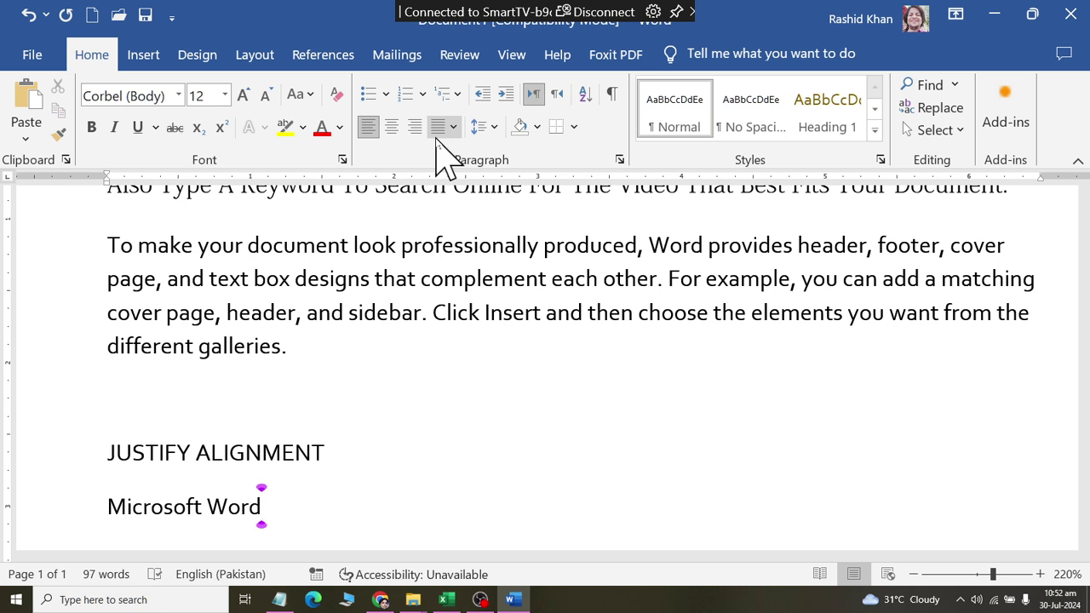
pyautogui.press('Return')
# Type 'Microsoft word is a word processing software which is used to create and edit file.'.
pyautogui.write('Microo')
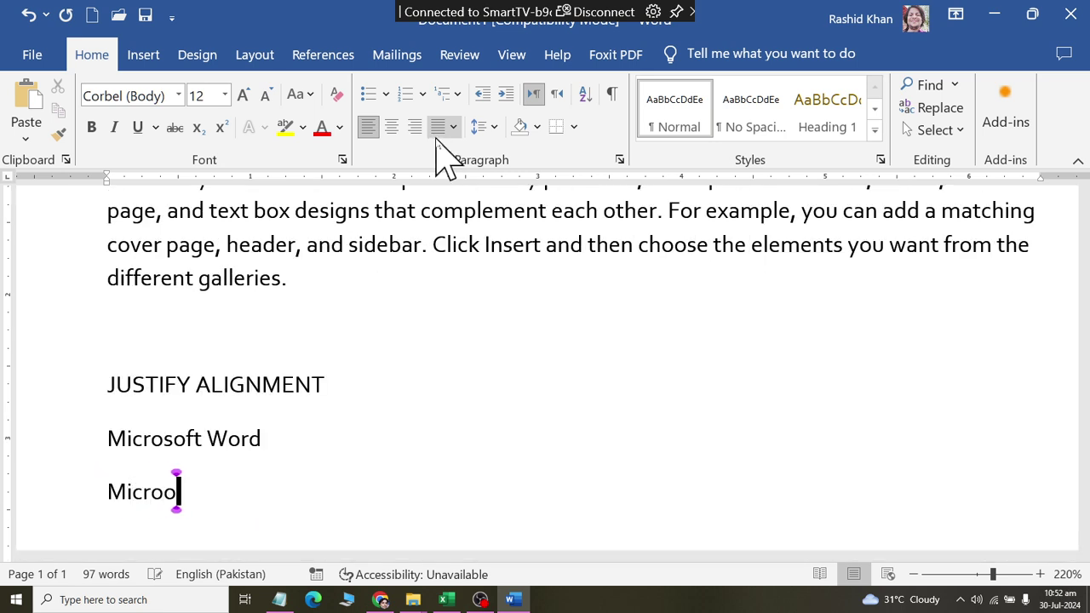
pyautogui.press('BackSpace')
pyautogui.press('BackSpace')
pyautogui.write('owor')
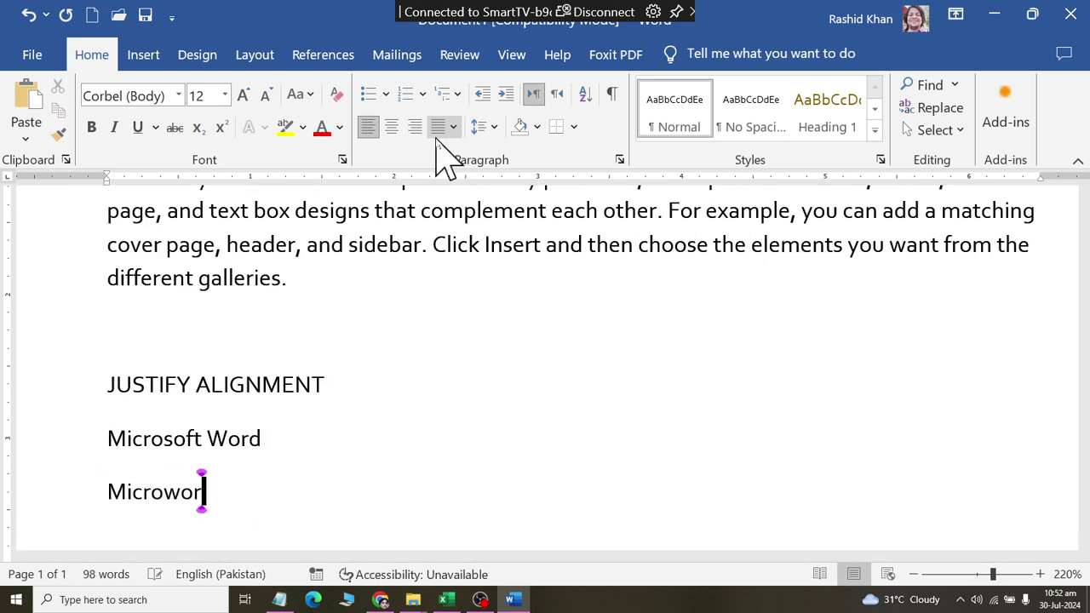
pyautogui.press('BackSpace')
pyautogui.press('BackSpace')
pyautogui.press('BackSpace')
pyautogui.write('sot Wor')
pyautogui.press('BackSpace')
pyautogui.press('BackSpace')
pyautogui.press('BackSpace')
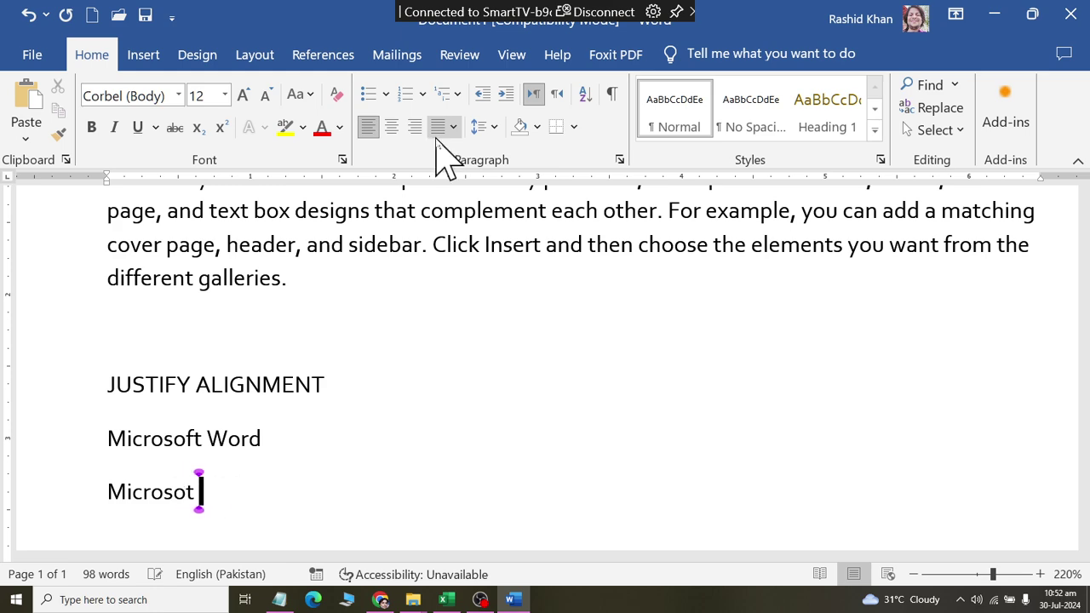
pyautogui.write('ft word is a p')
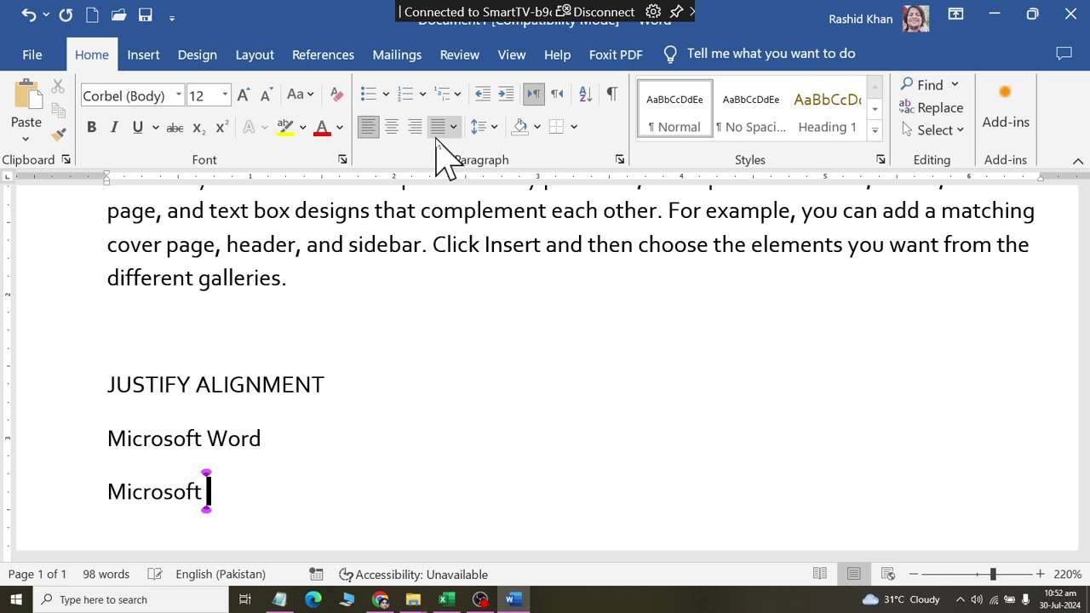
pyautogui.press('BackSpace')
pyautogui.write('wordp proc')
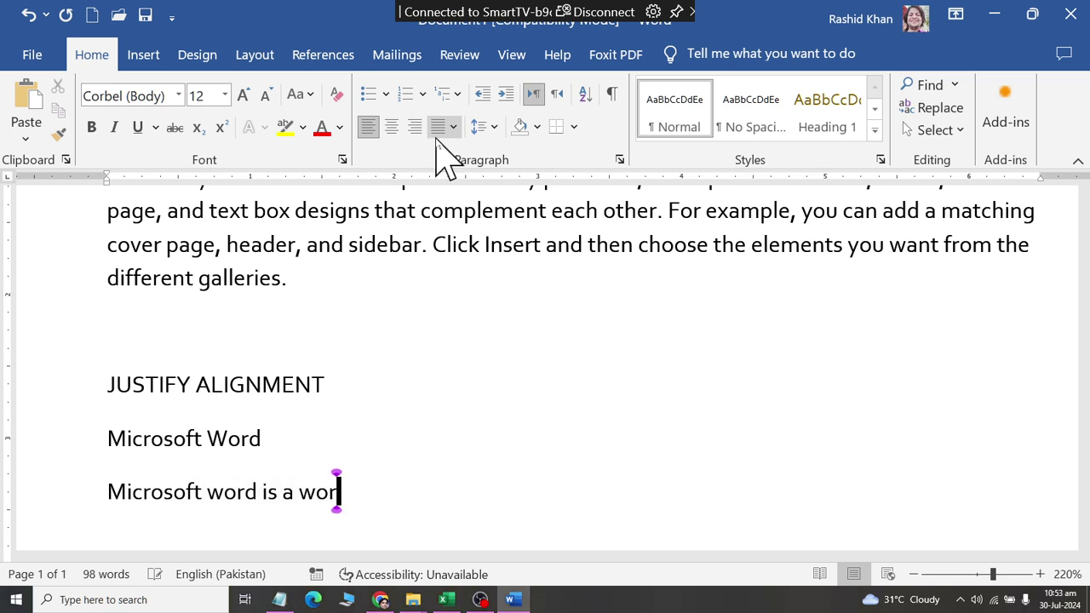
pyautogui.press('BackSpace')
pyautogui.press('BackSpace')
pyautogui.press('BackSpace')
pyautogui.press('BackSpace')
pyautogui.press('BackSpace')
pyautogui.press('BackSpace')
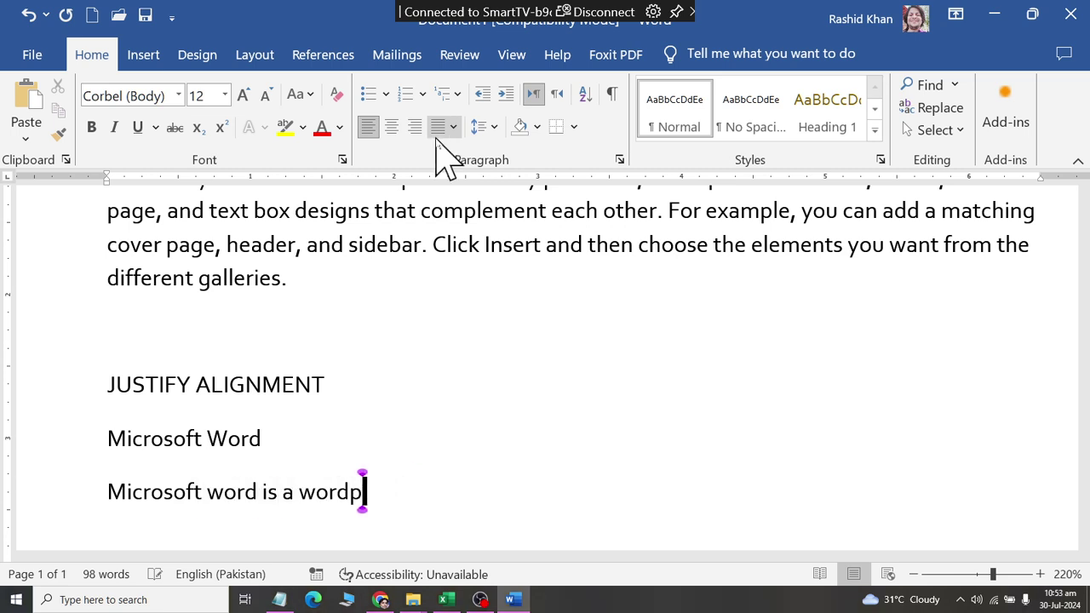
pyautogui.write('processing ')
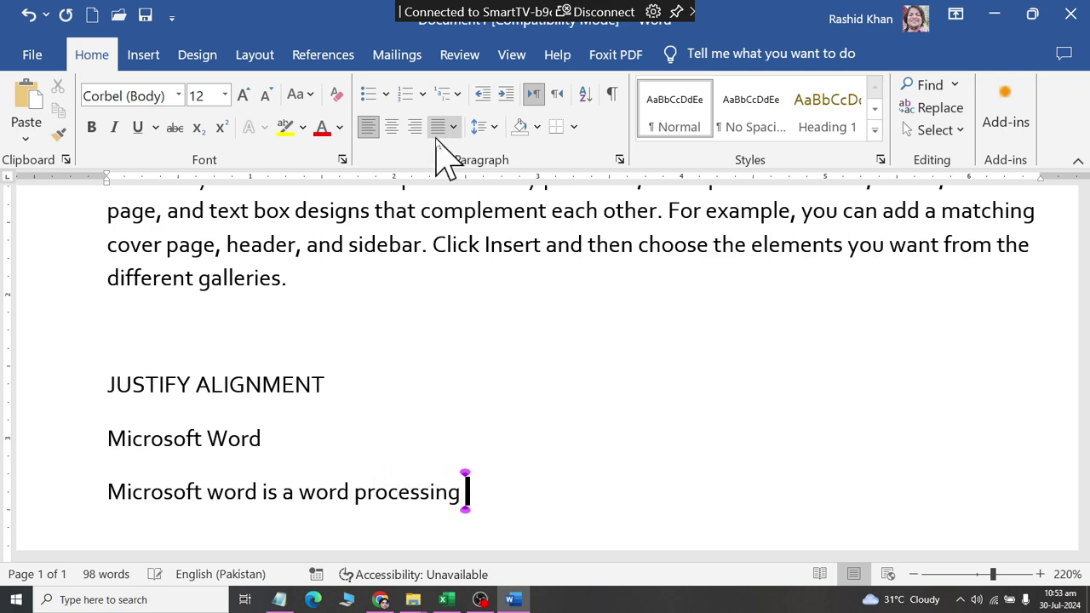
pyautogui.write('softwar')
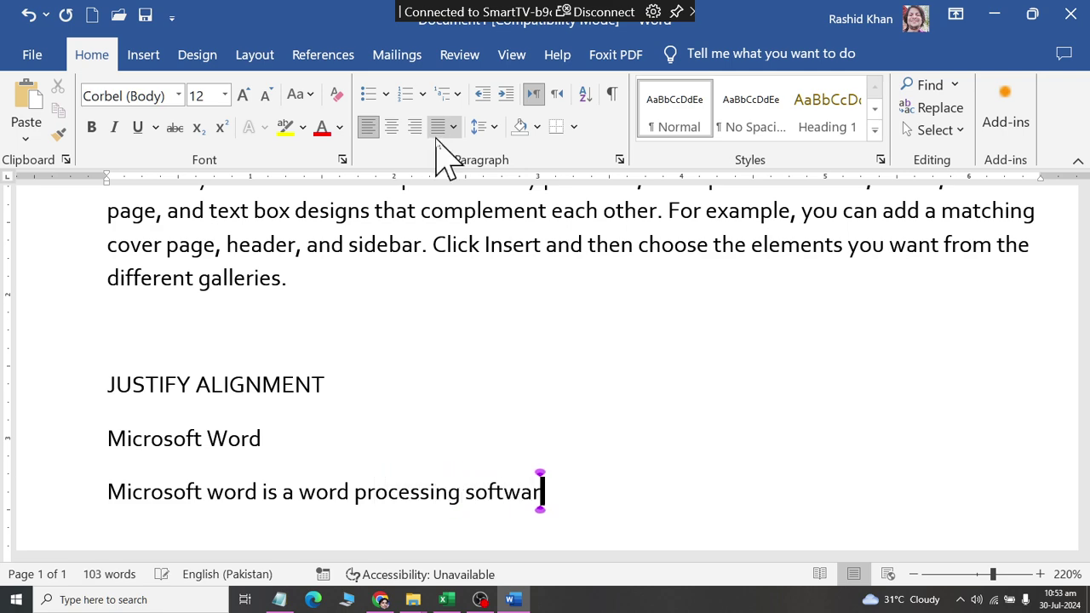
pyautogui.write('e which is use')
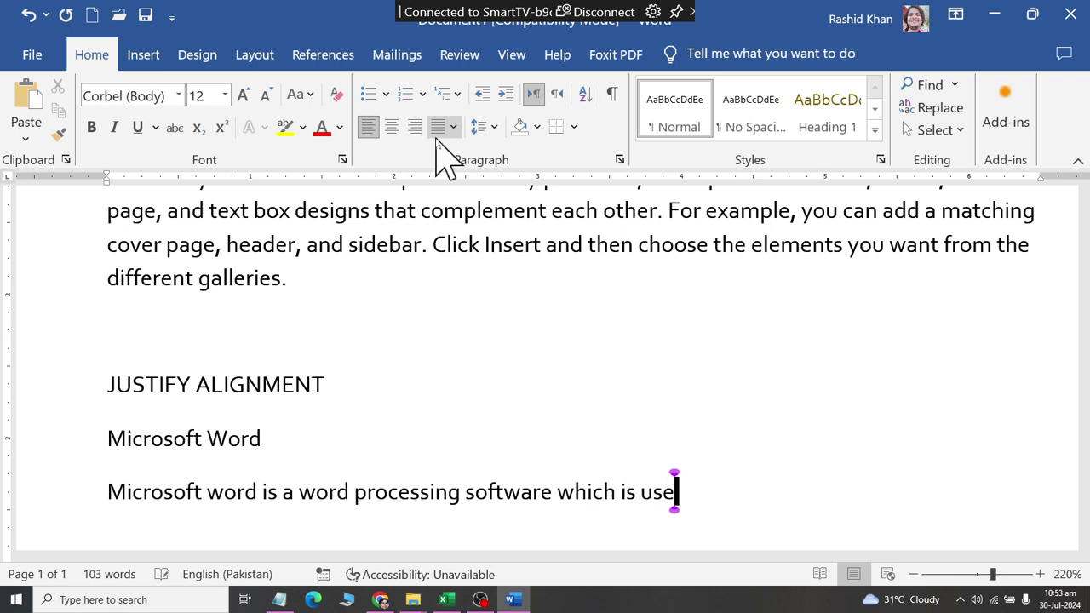
pyautogui.write('d to create a')
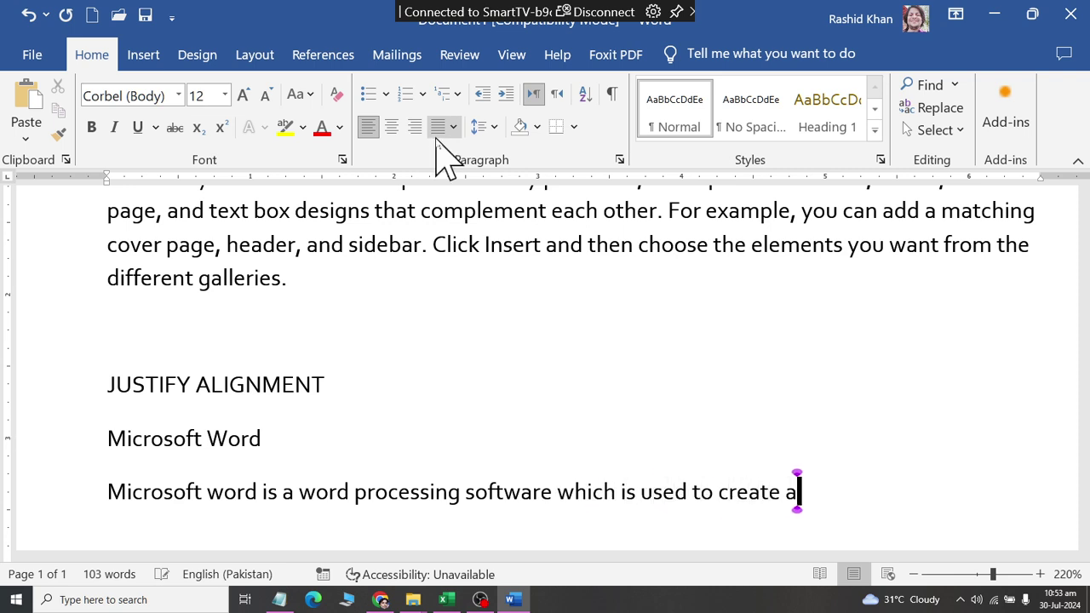
pyautogui.write('nd edit file.')
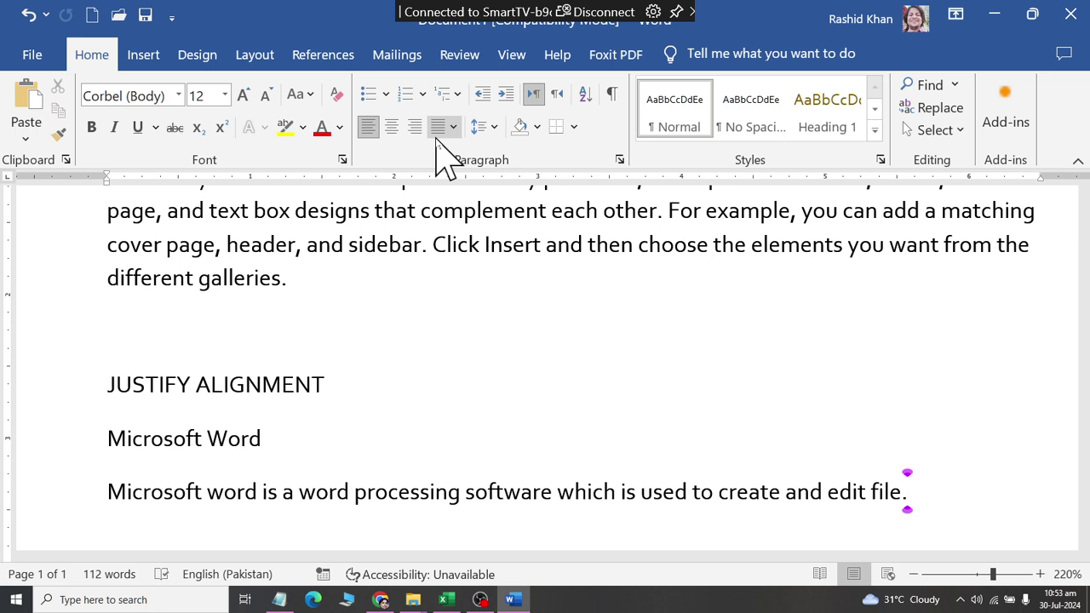
pyautogui.press('Return')
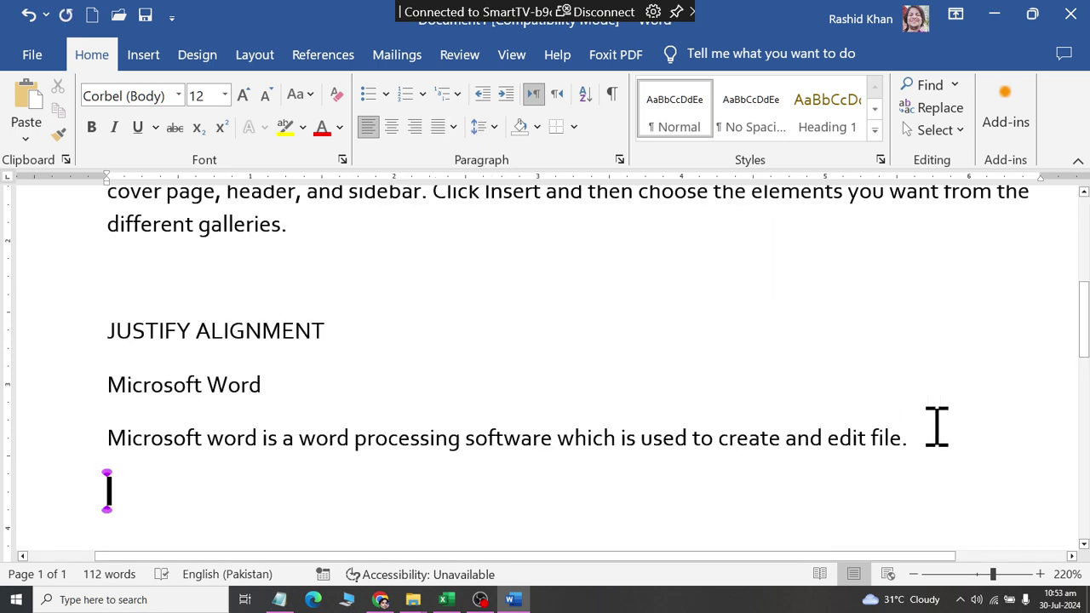
# Duplicate the Microsoft word sentence onto the empty line below.
pyautogui.click(907, 436)
pyautogui.moveTo(906, 436); pyautogui.dragTo(408, 436)
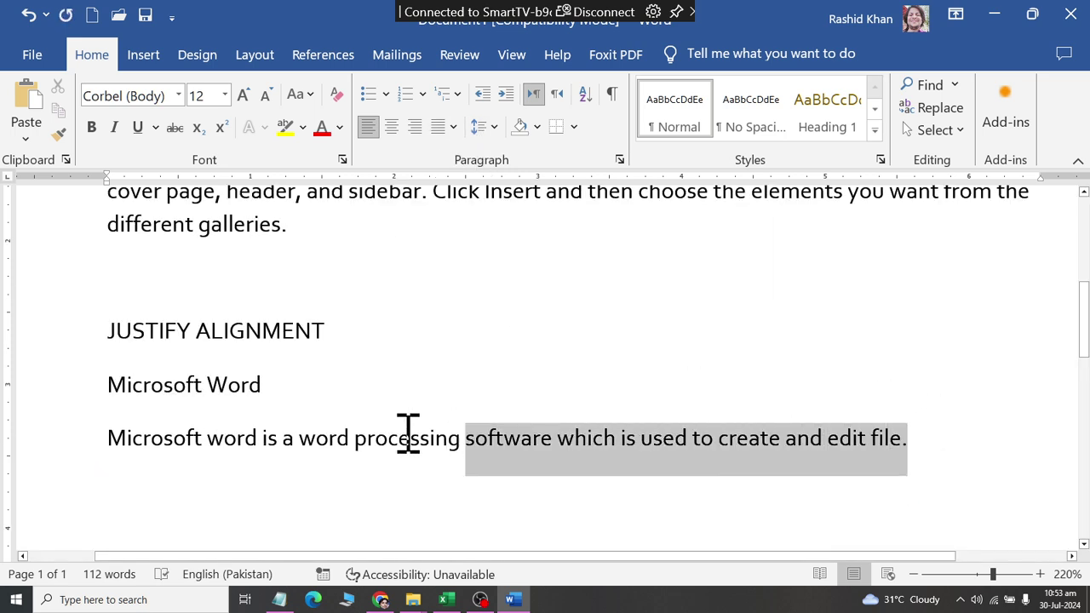
pyautogui.click(138, 494)
pyautogui.write('Microsoft word is a word processing software which is used to create and edit file.')
pyautogui.click(908, 438)
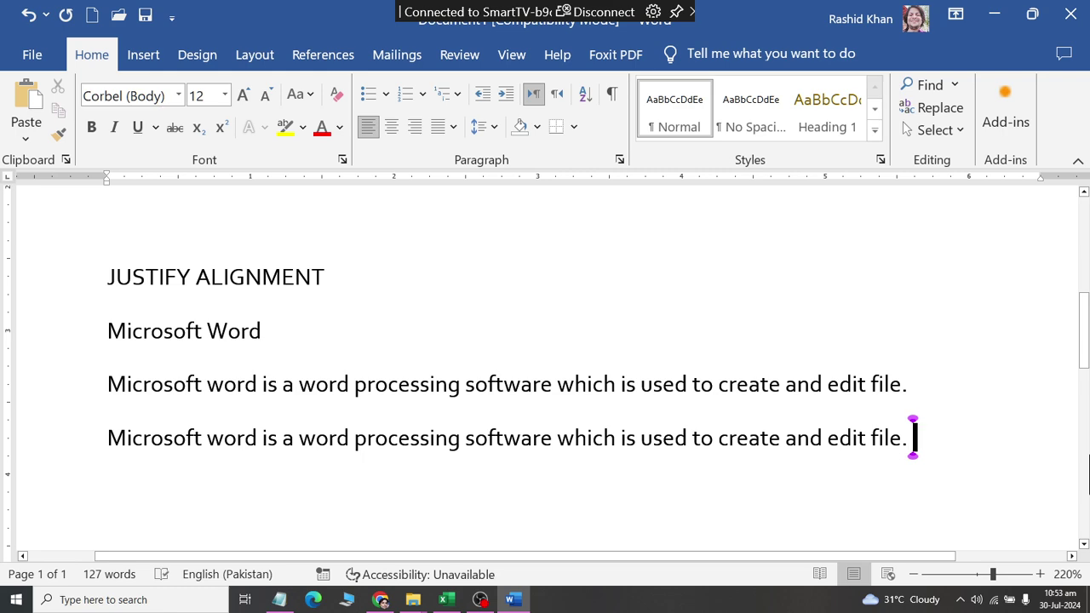
# Append that it is a very common, easy to use application needed in computer science.
pyautogui.write('It is')
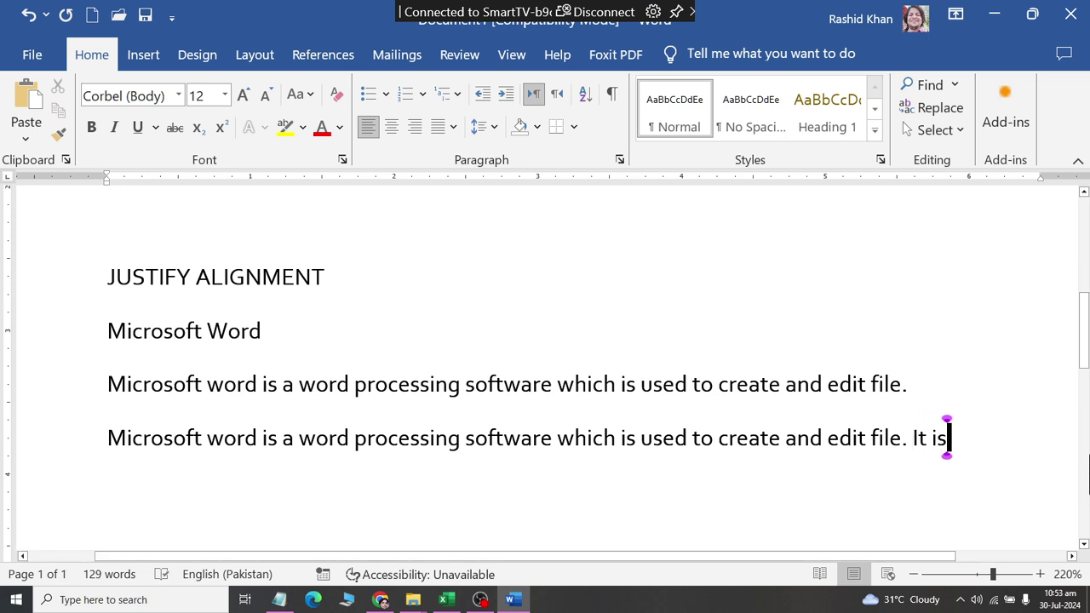
pyautogui.write('ver')
pyautogui.press('BackSpace')
pyautogui.press('BackSpace')
pyautogui.press('BackSpace')
pyautogui.press('BackSpace')
pyautogui.write('s very comm')
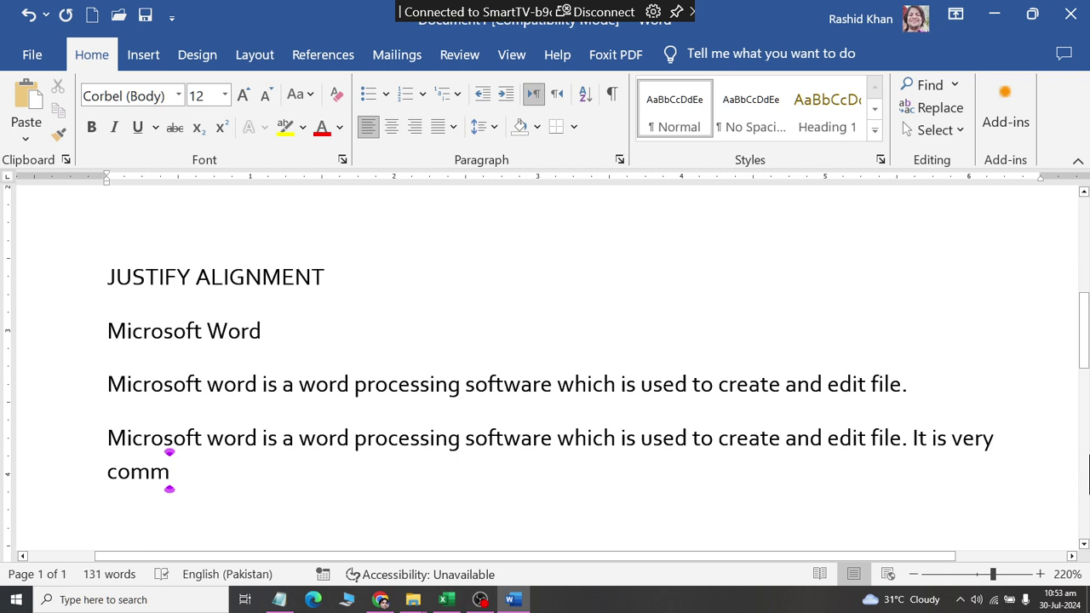
pyautogui.write('on and ')
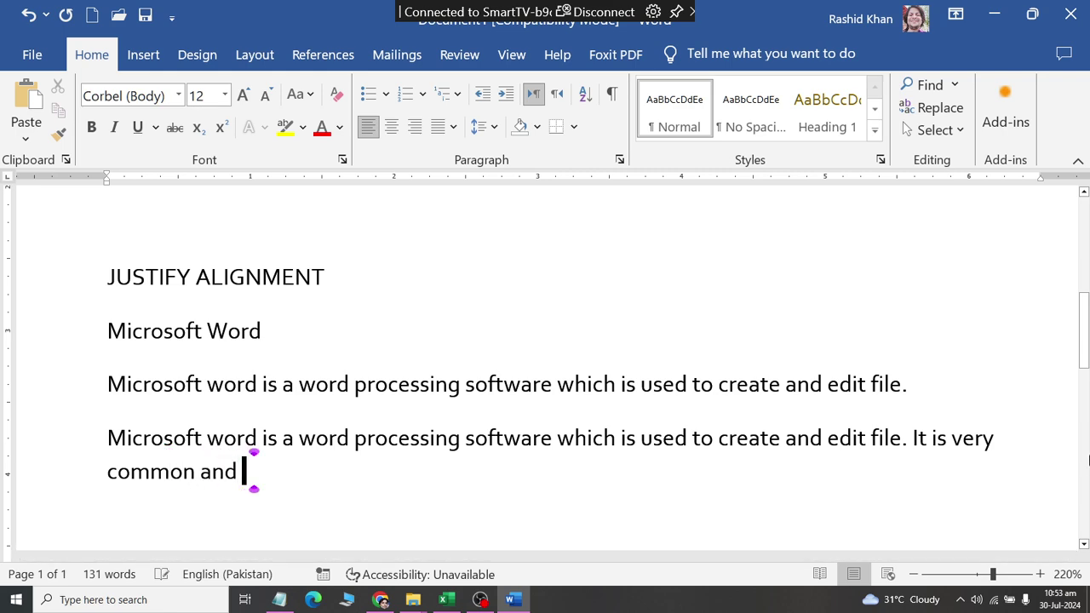
pyautogui.write('easi')
pyautogui.press('BackSpace')
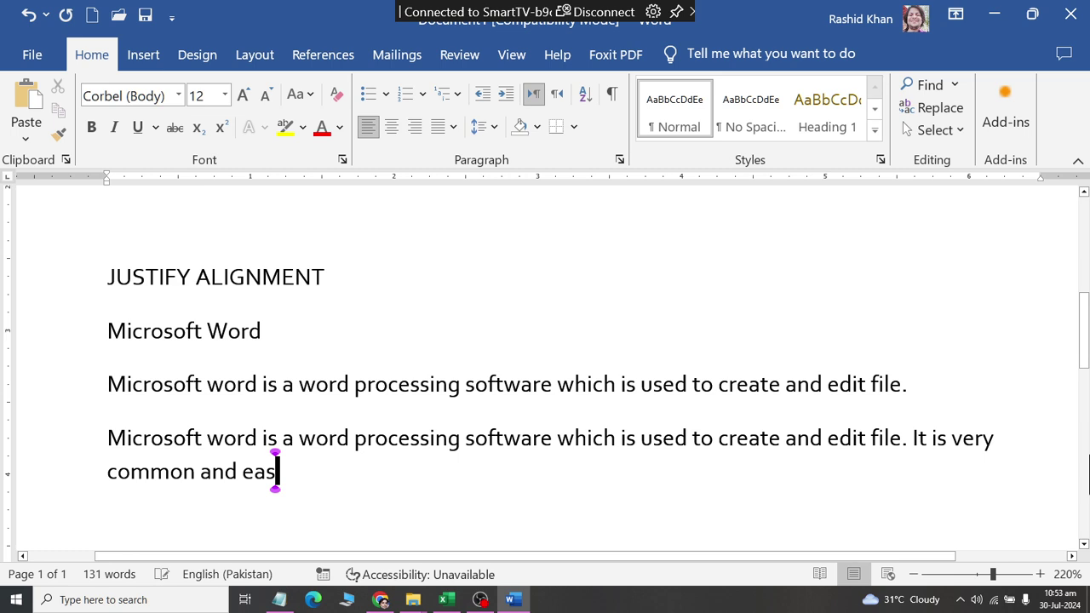
pyautogui.write('y to use a')
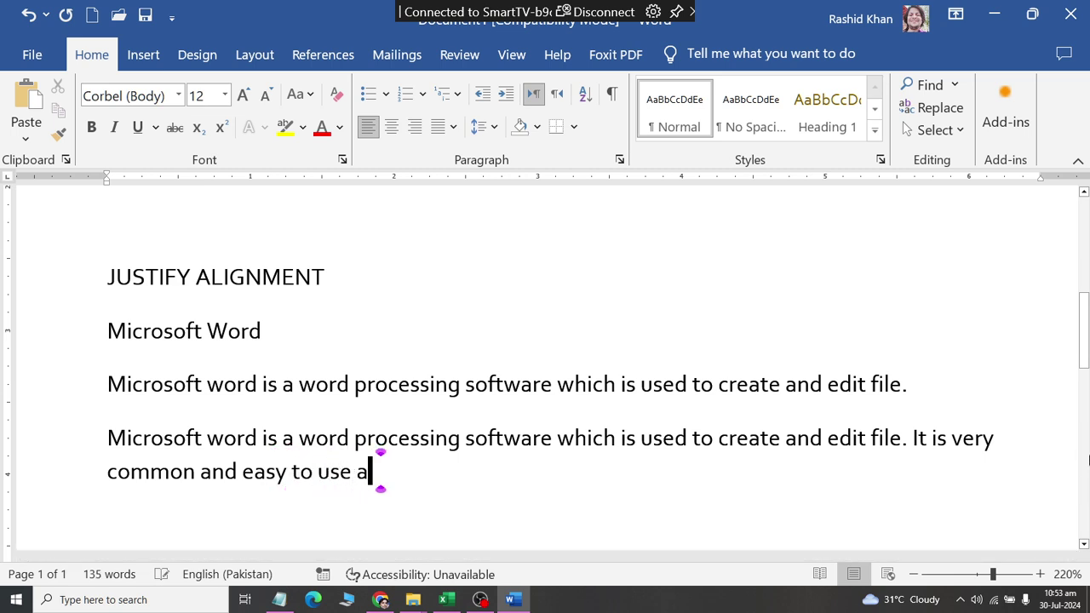
pyautogui.write('pplication.')
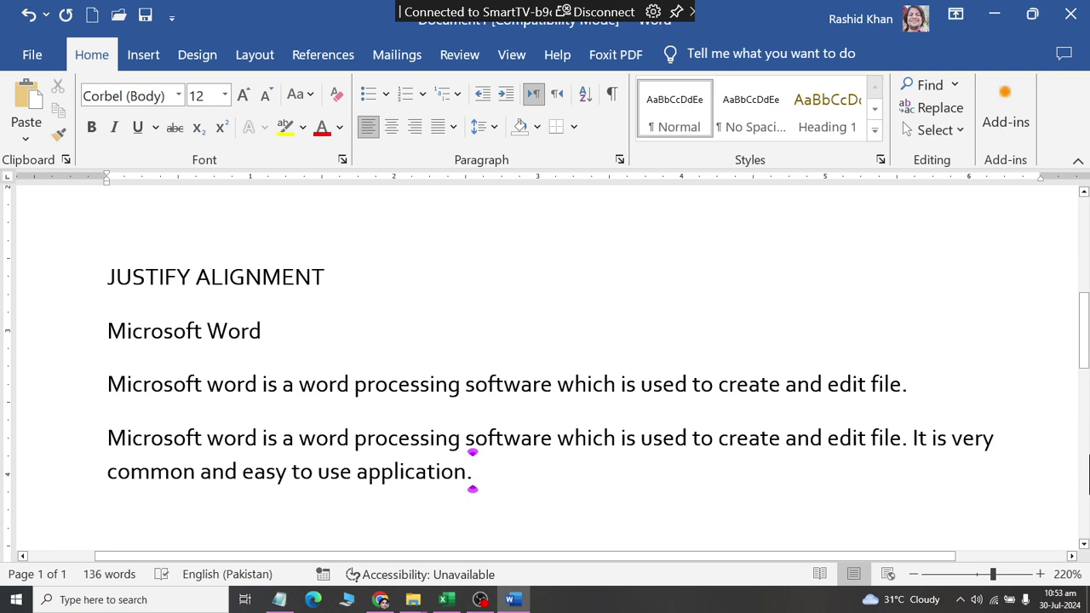
pyautogui.press('BackSpace')
pyautogui.press('BackSpace')
pyautogui.write('which ')
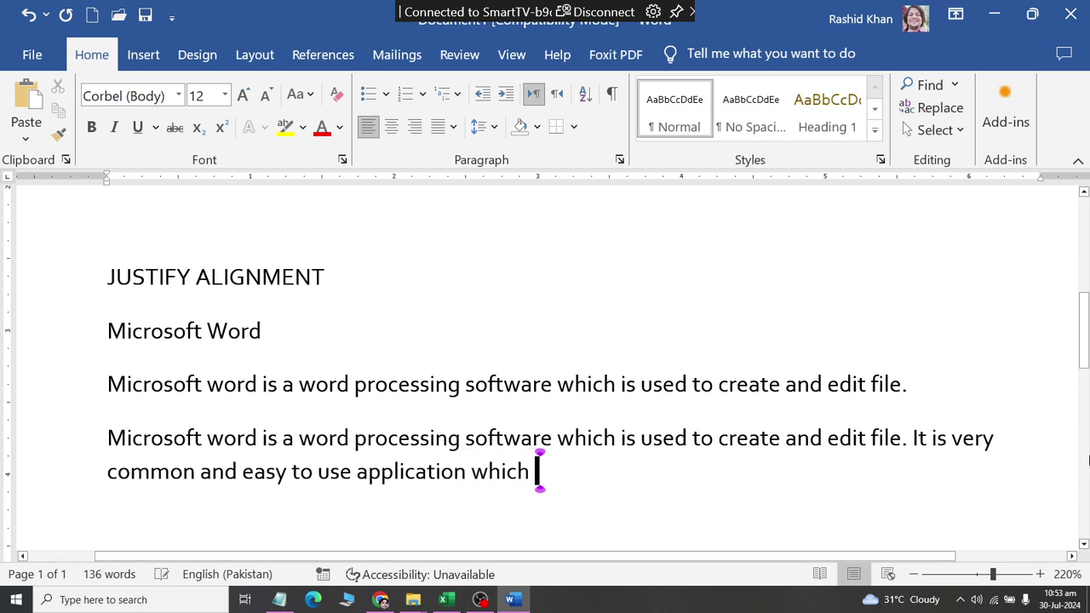
pyautogui.write('is necessery')
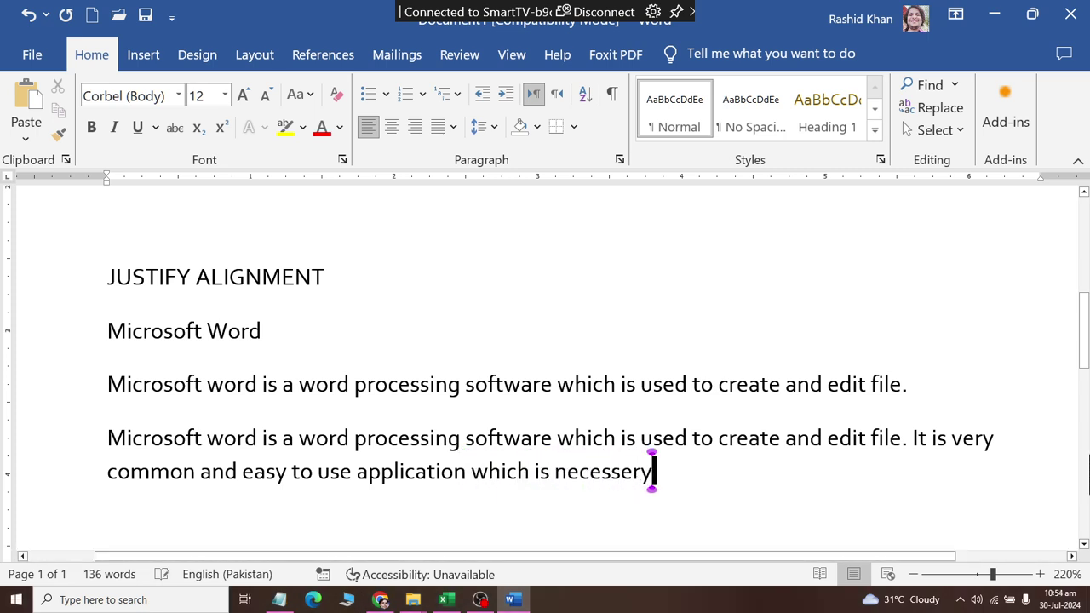
pyautogui.write(' to learn ')
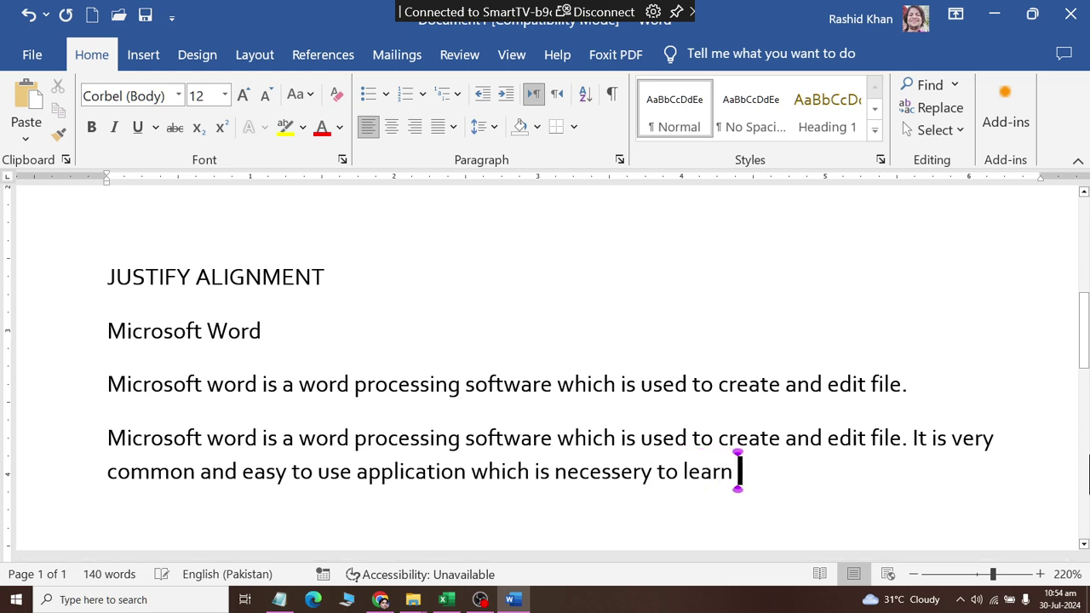
pyautogui.write('for every one ')
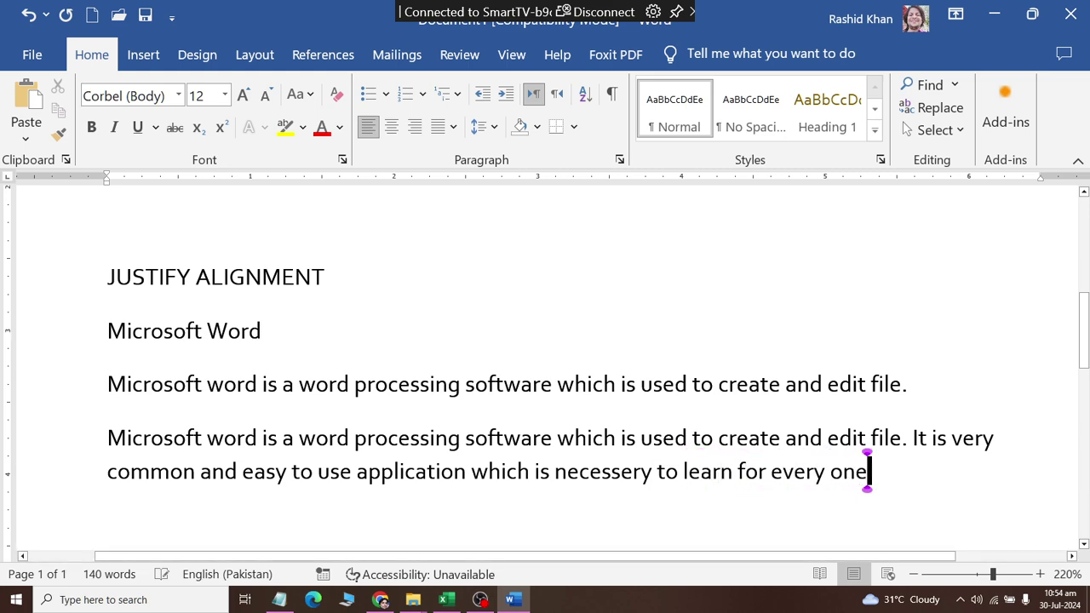
pyautogui.write('who is ')
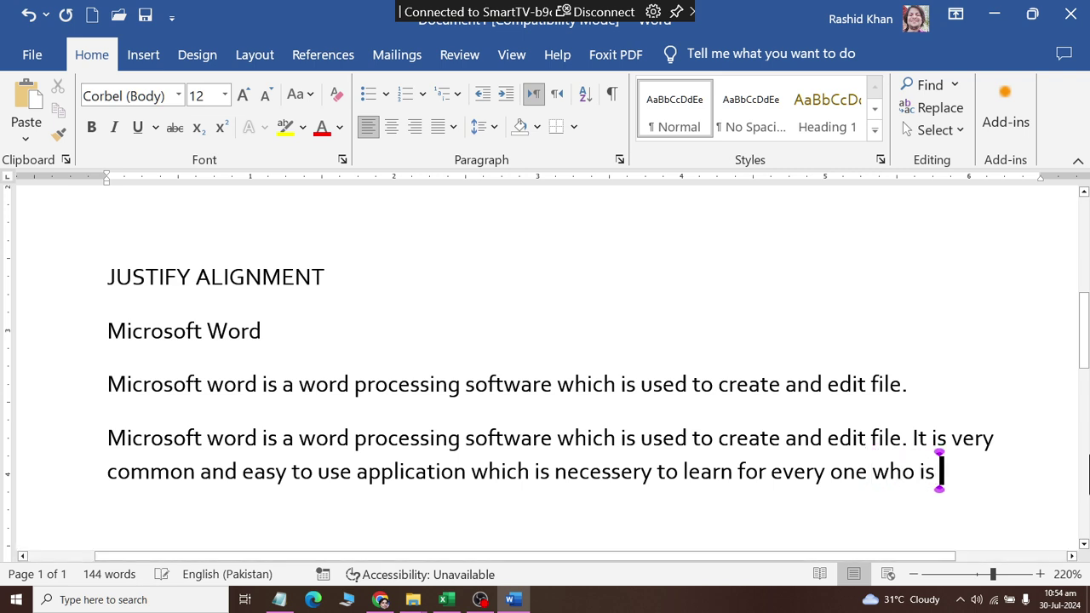
pyautogui.write('realted to ')
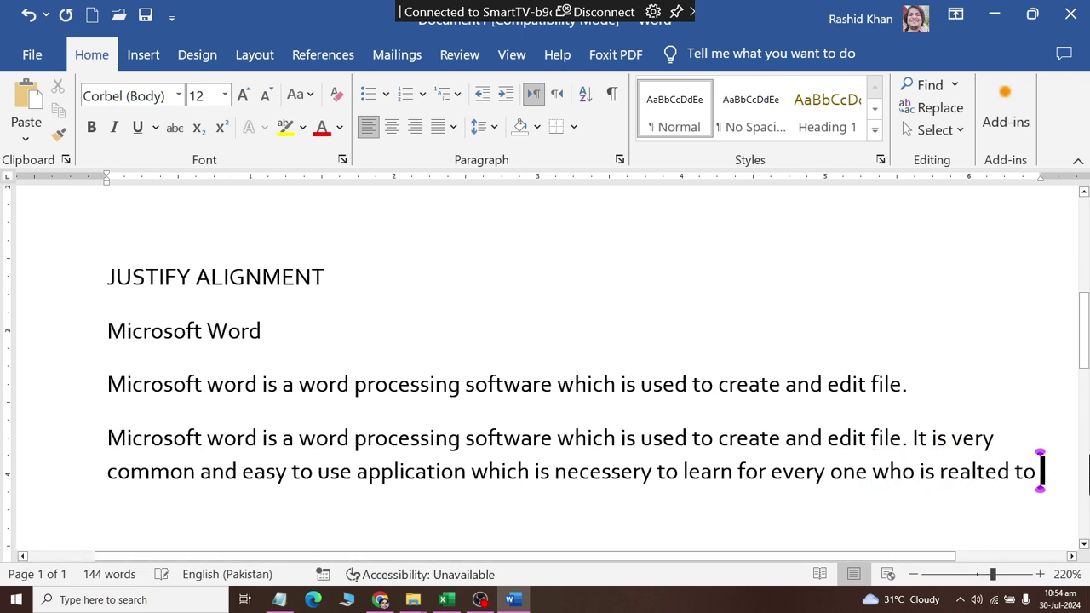
pyautogui.write('computer fi')
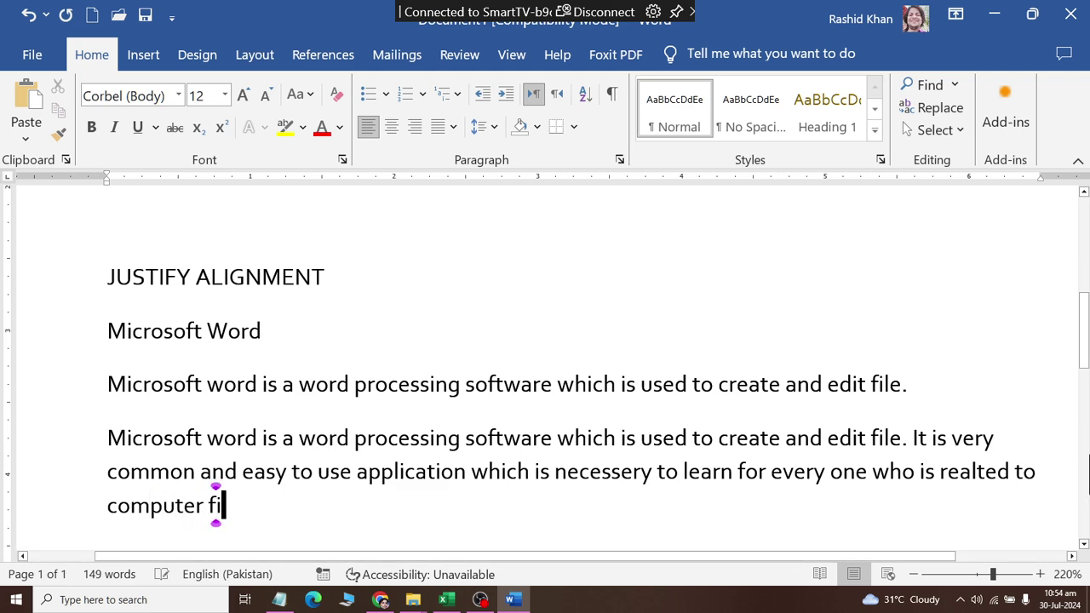
pyautogui.press('BackSpace')
pyautogui.press('BackSpace')
pyautogui.write('science field.')
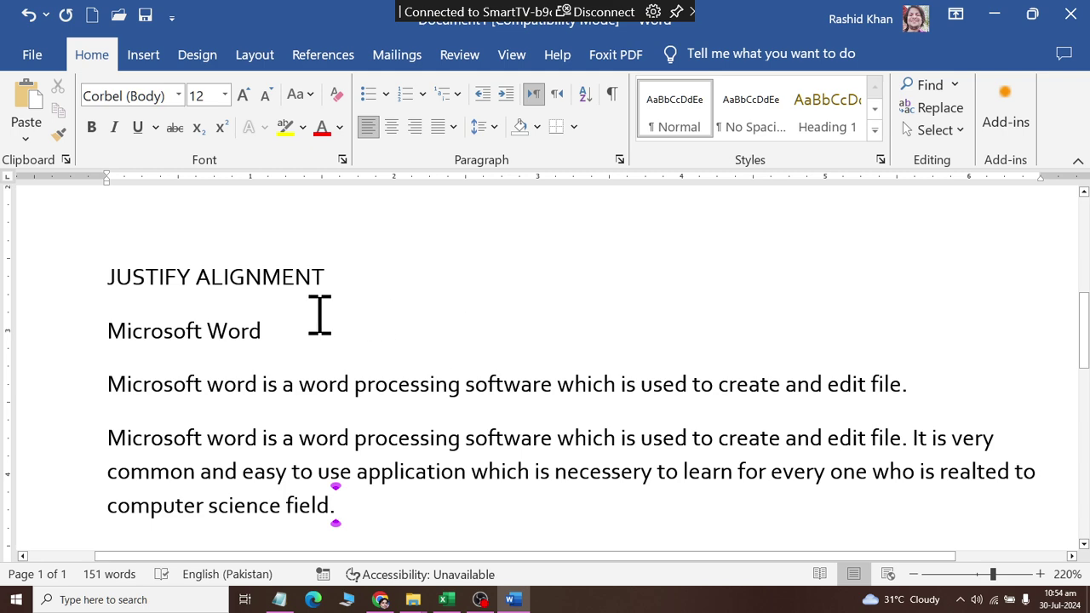
# Select the three lines under the heading, try right, left and centre, then justify them.
pyautogui.click(83, 349)
pyautogui.moveTo(152, 357); pyautogui.dragTo(328, 535)
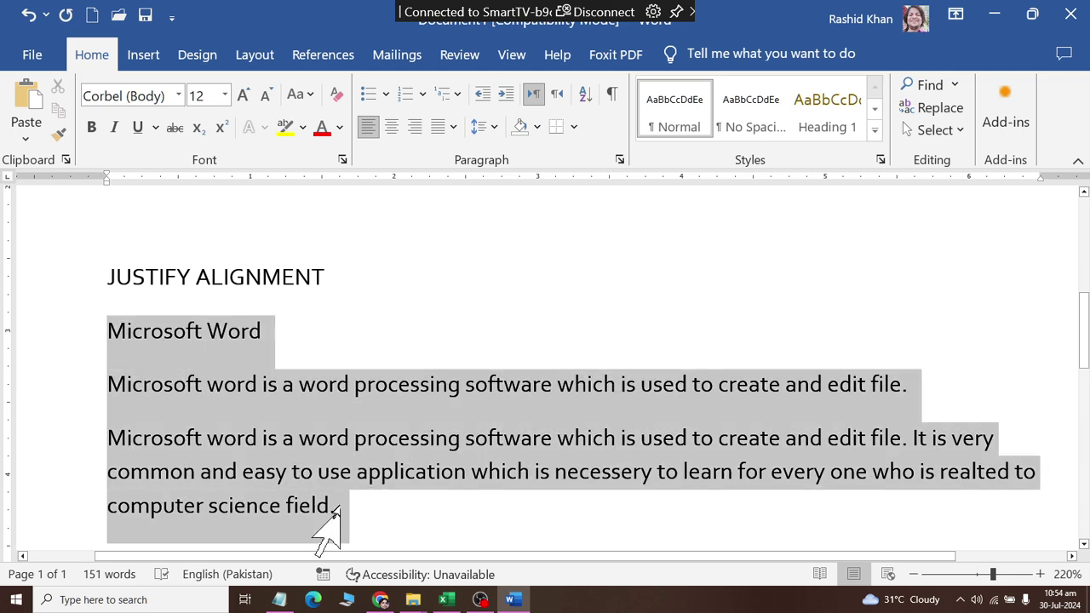
pyautogui.click(415, 128)
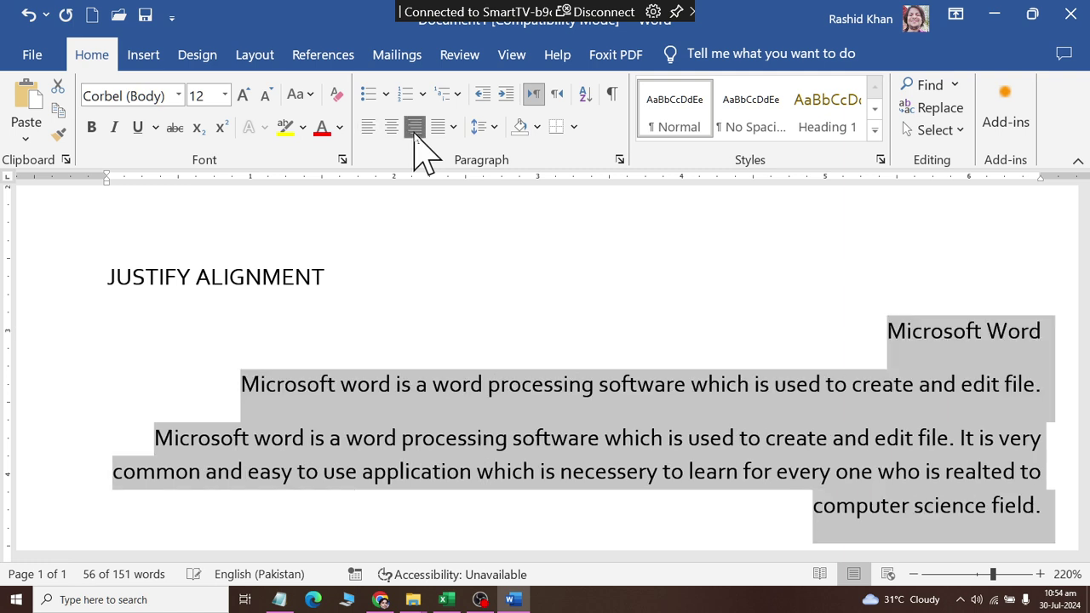
pyautogui.click(370, 129)
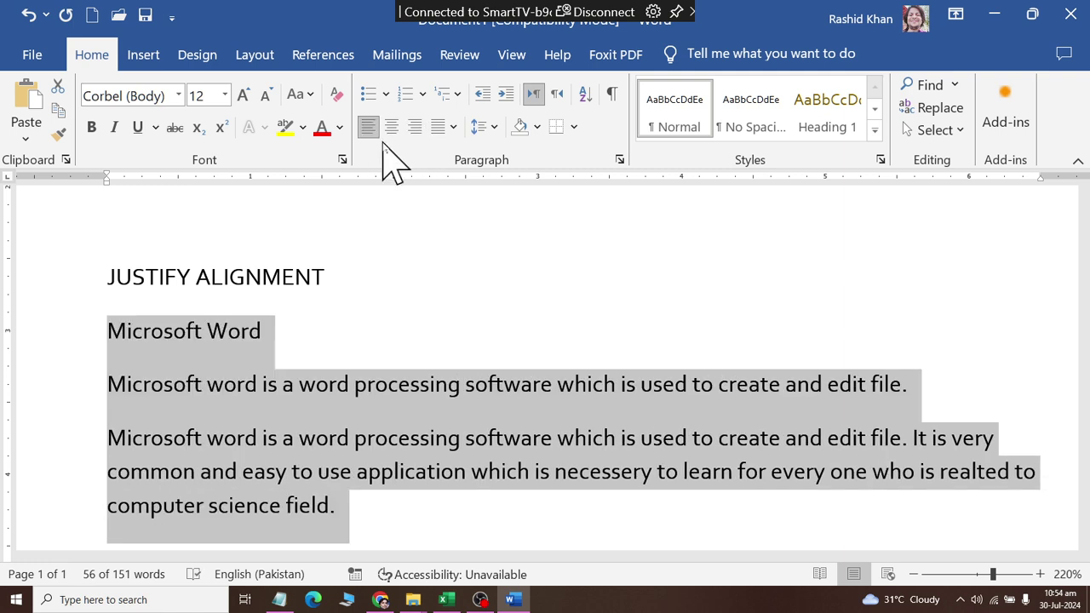
pyautogui.click(393, 129)
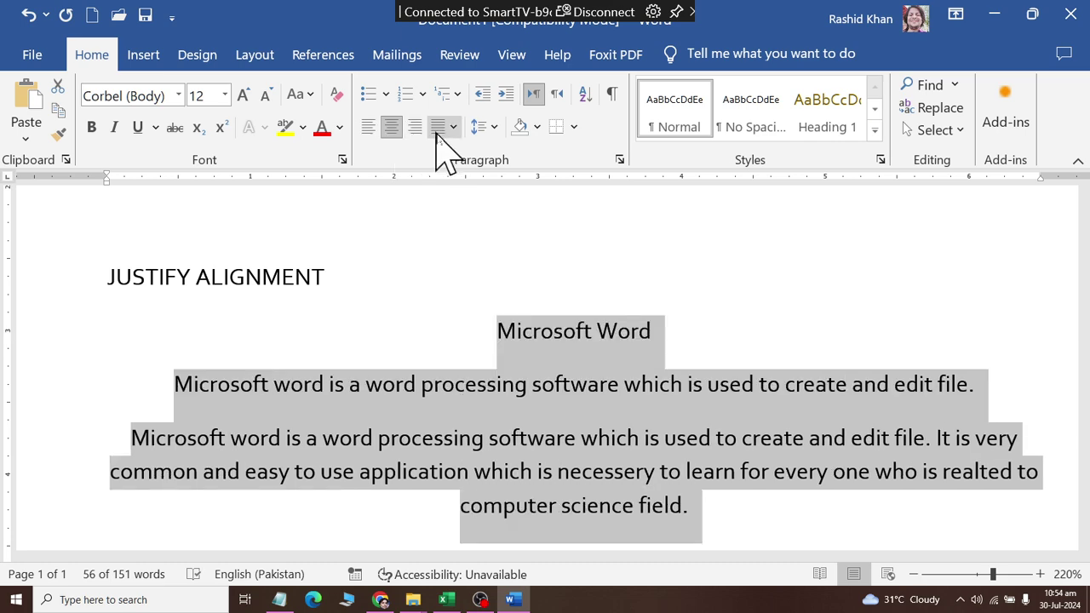
pyautogui.click(451, 128)
pyautogui.click(441, 157)
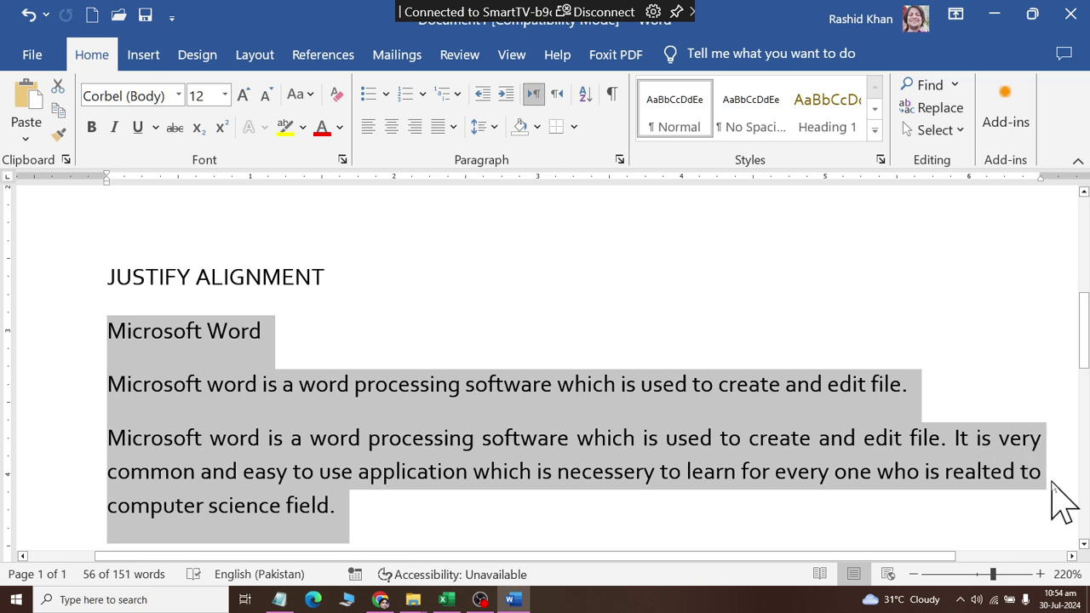
# Check Line Spacing without changes and select the last paragraph.
pyautogui.click(483, 127)
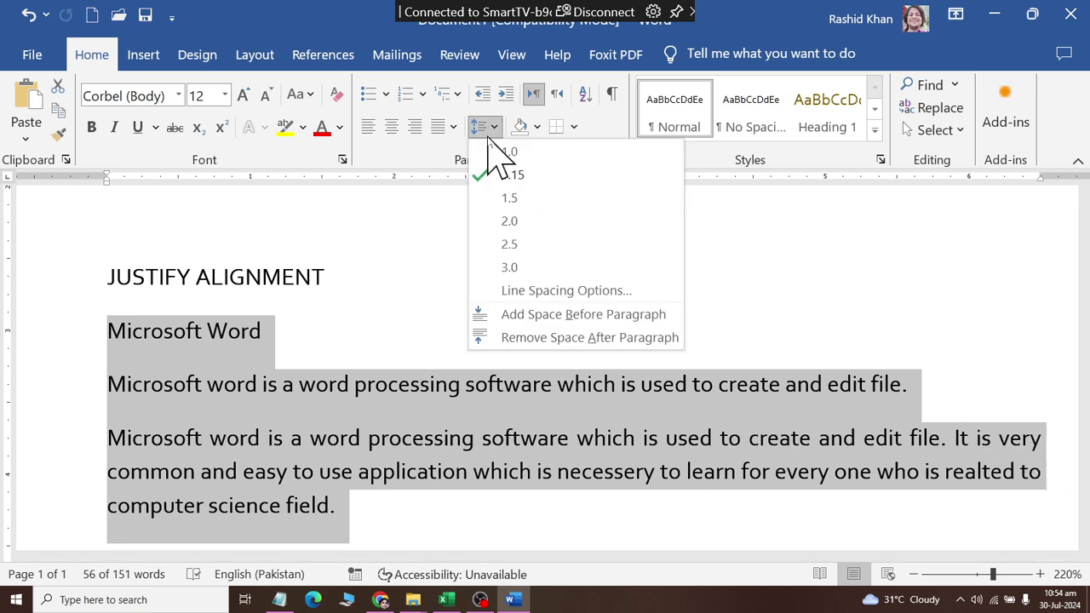
pyautogui.click(489, 141)
pyautogui.click(380, 441)
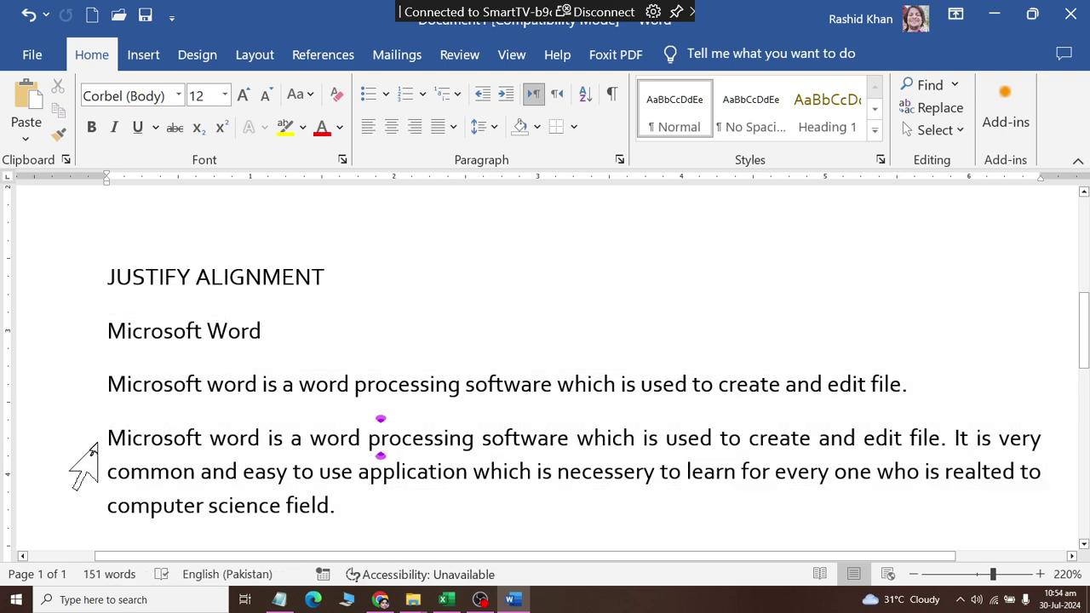
pyautogui.moveTo(111, 441); pyautogui.dragTo(348, 510)
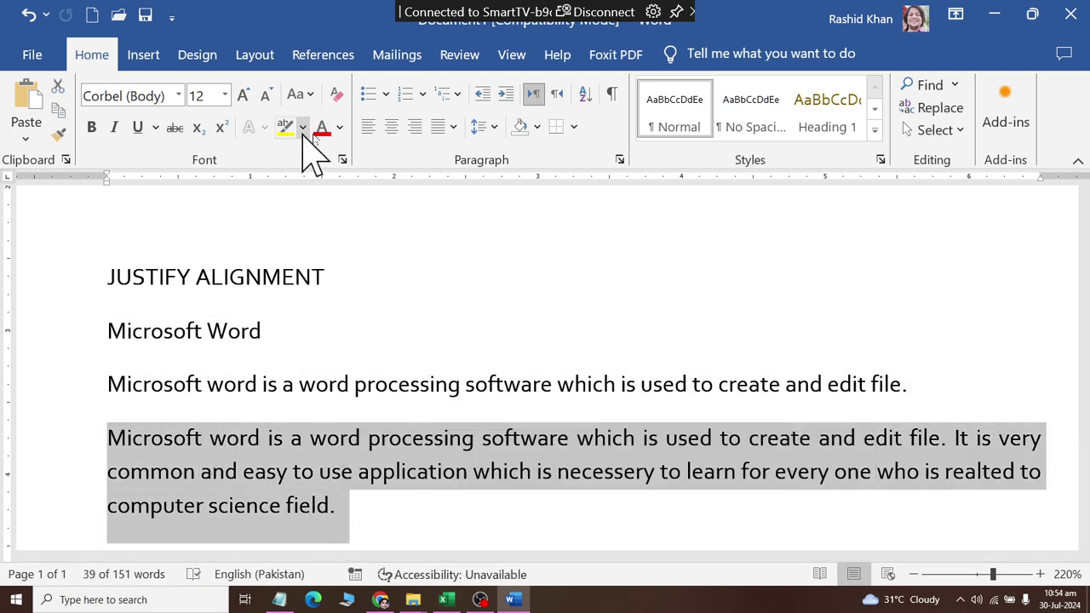
# Apply Justify, then wider spacing levels ending at Justify High, and review the result.
pyautogui.click(449, 128)
pyautogui.click(453, 153)
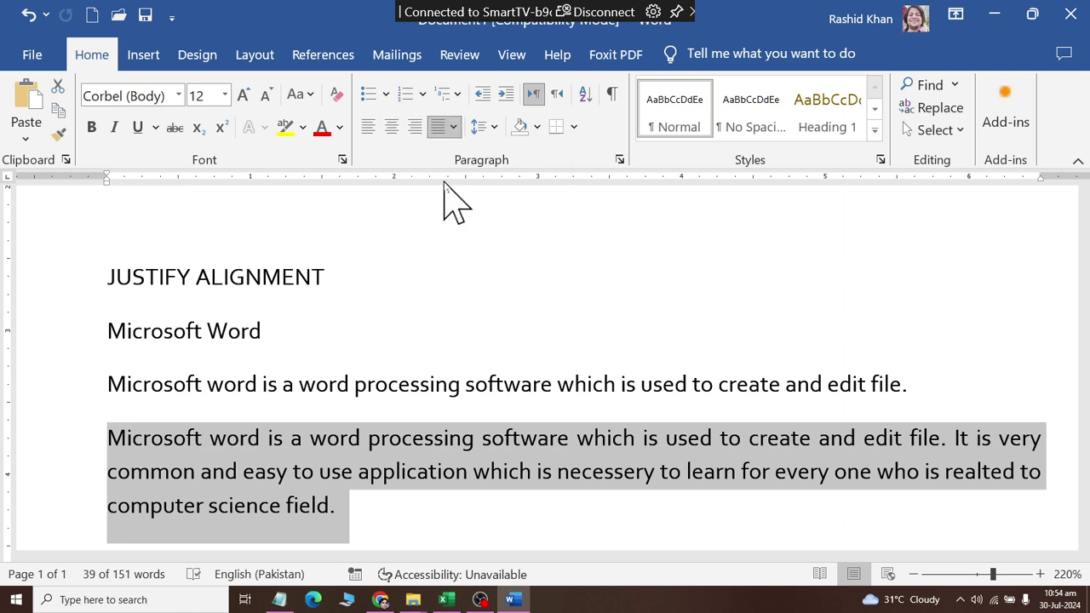
pyautogui.click(453, 127)
pyautogui.click(445, 226)
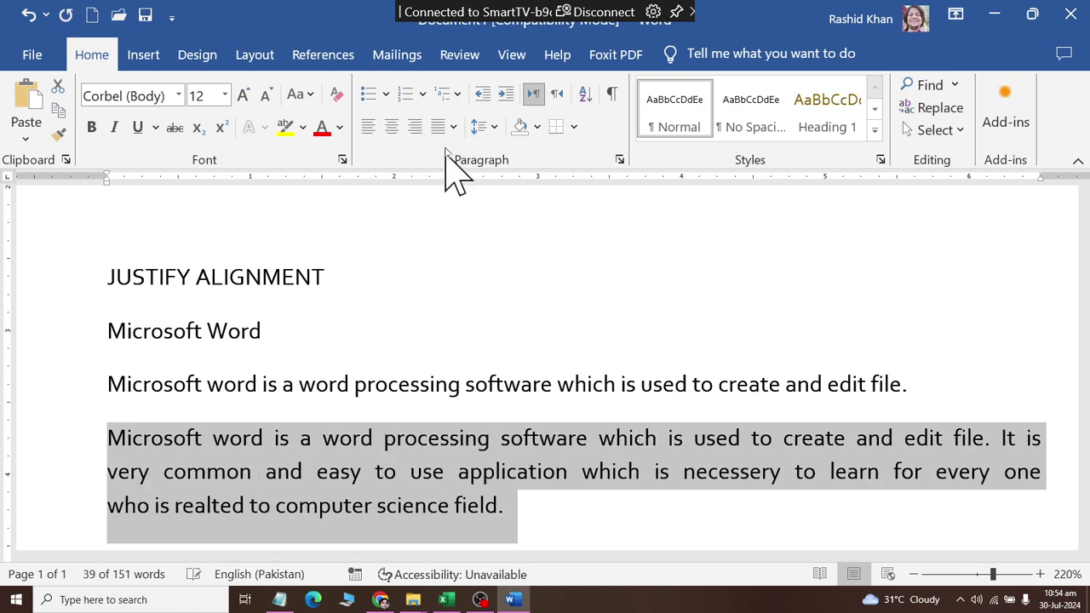
pyautogui.click(453, 128)
pyautogui.click(446, 234)
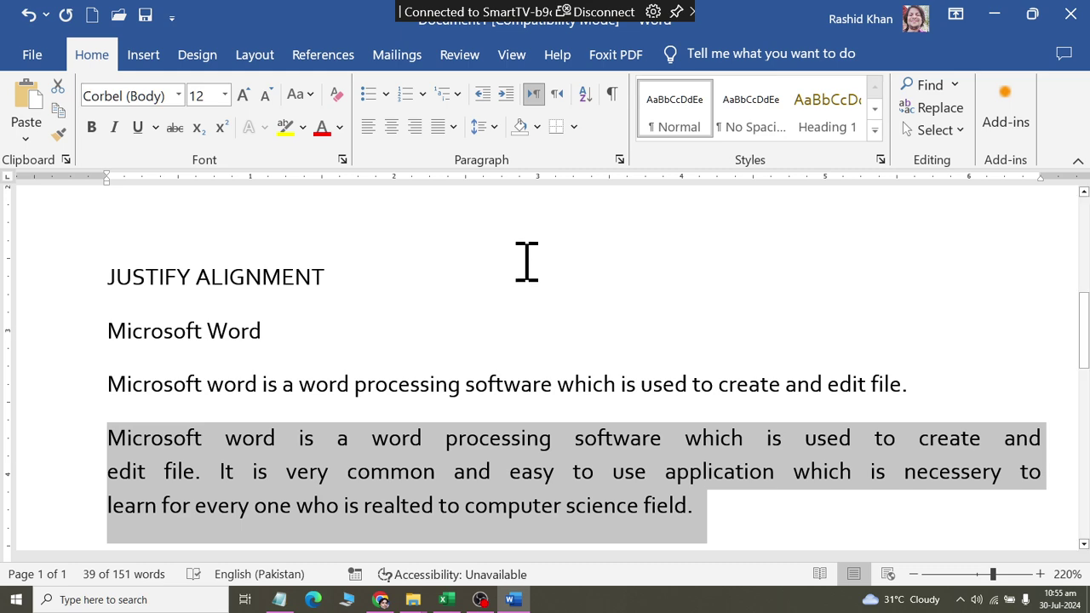
pyautogui.scroll(3, 523, 287)
pyautogui.scroll(-5, 523, 287)
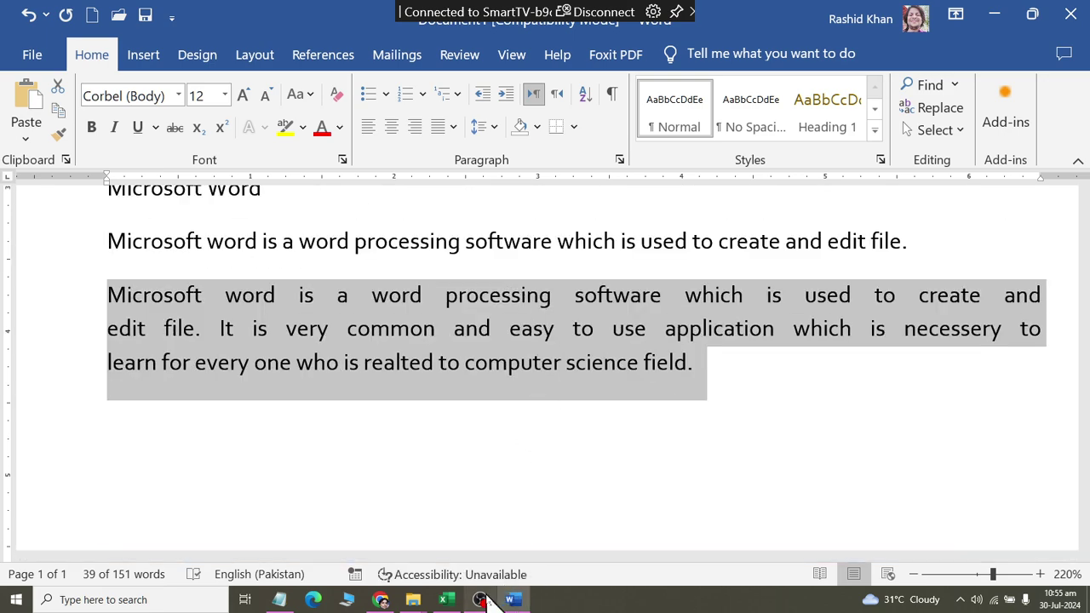
pyautogui.scroll(3, 528, 476)
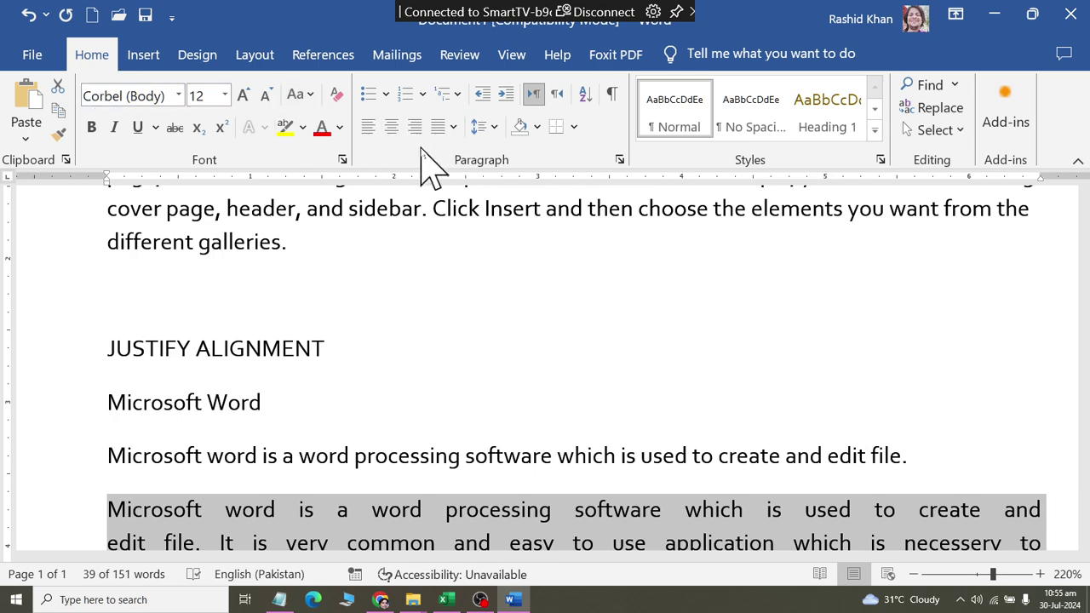
pyautogui.scroll(-2, 400, 166)
pyautogui.click(481, 599)
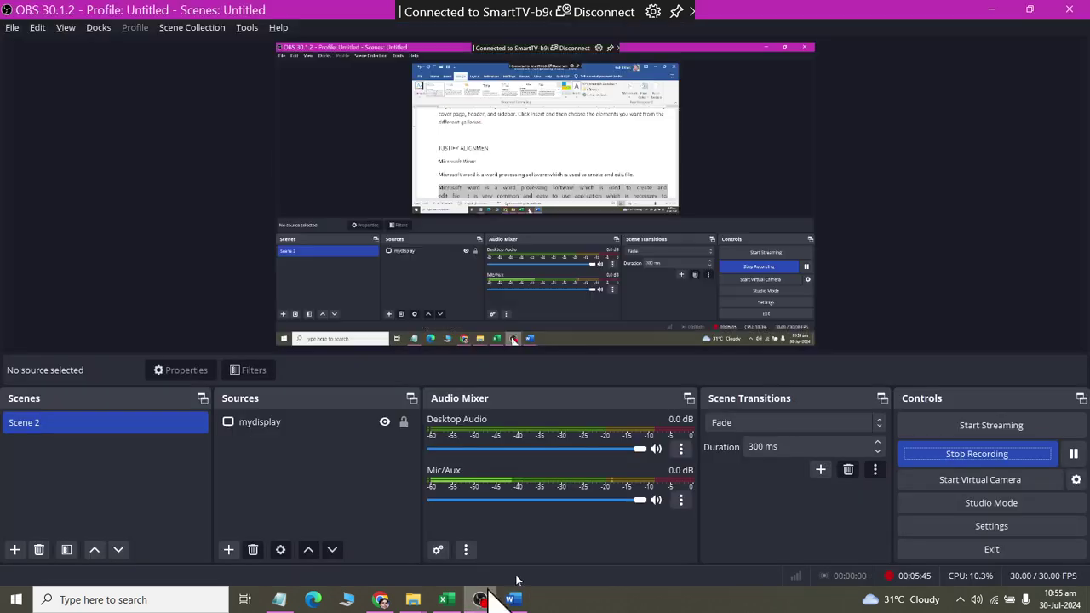